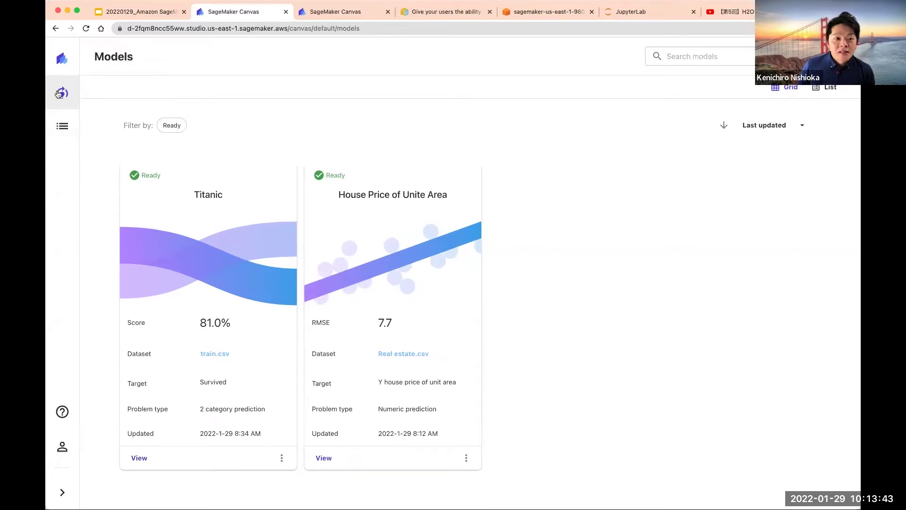
Look through the Models and Datasets pages, finishing on the list of imported datasets.
{"action": "left_click", "coordinate": [67, 129]}
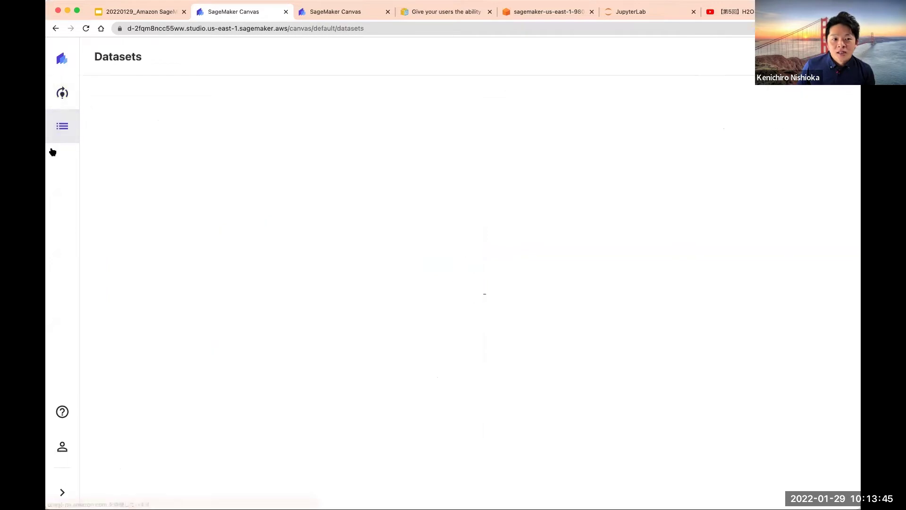
{"action": "left_click", "coordinate": [58, 96]}
{"action": "left_click", "coordinate": [64, 121]}
{"action": "left_click", "coordinate": [63, 95]}
{"action": "left_click", "coordinate": [66, 117]}
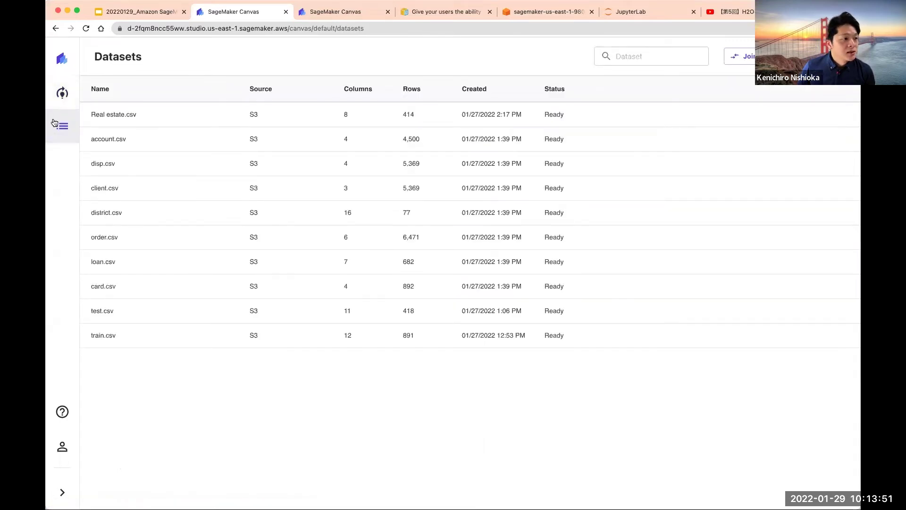
{"action": "left_click", "coordinate": [64, 96]}
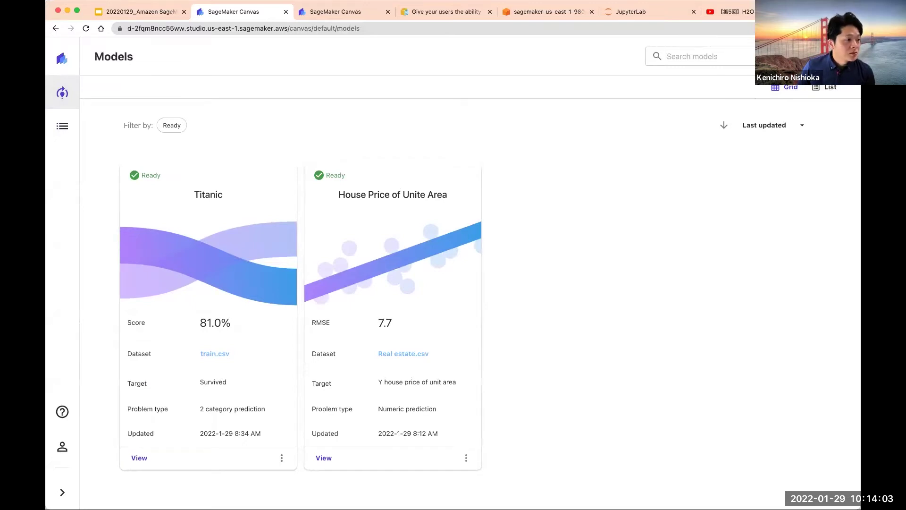
{"action": "left_click", "coordinate": [61, 126]}
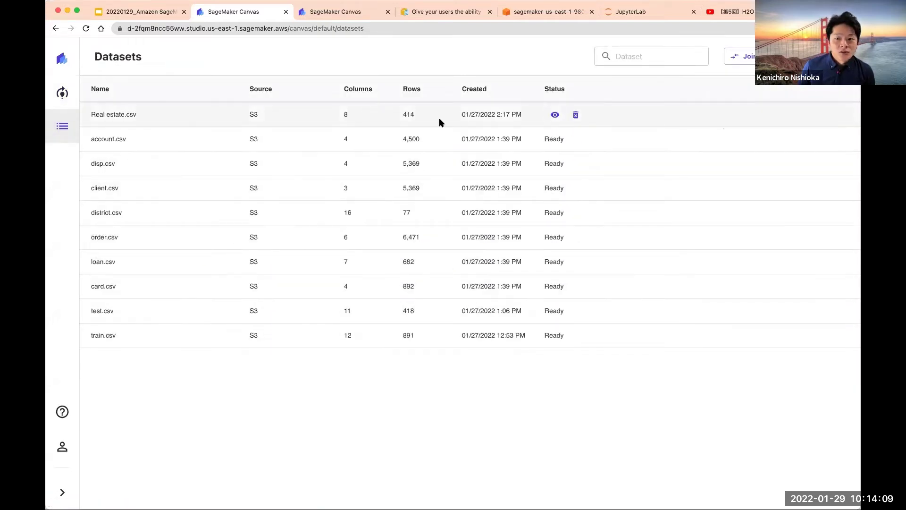
Start a dataset import from the SageMaker us-east-1 S3 bucket, preview the rows of Real estate.csv, and close the preview.
{"action": "left_click", "coordinate": [821, 56]}
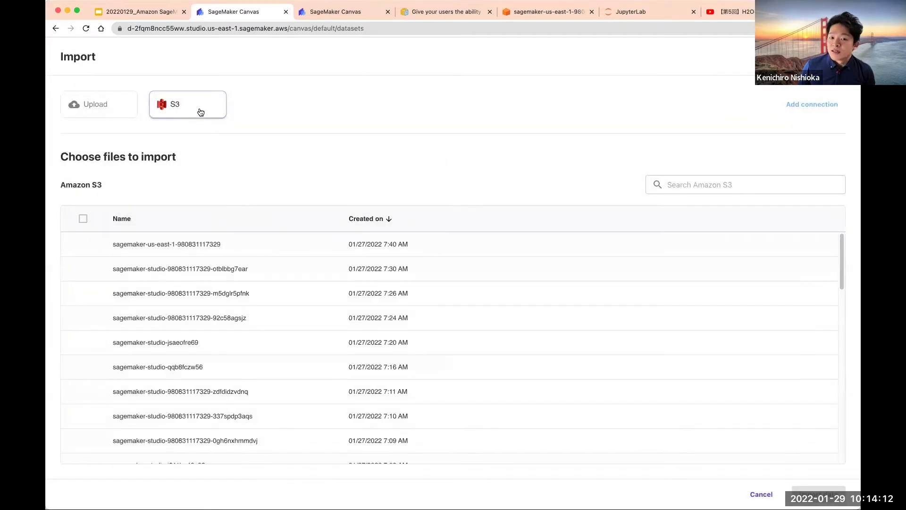
{"action": "left_click", "coordinate": [192, 244]}
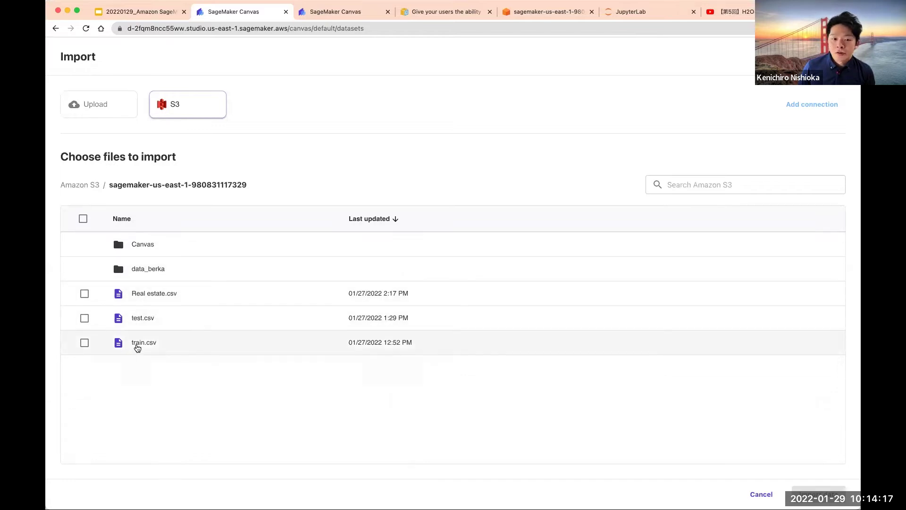
{"action": "left_click", "coordinate": [143, 297]}
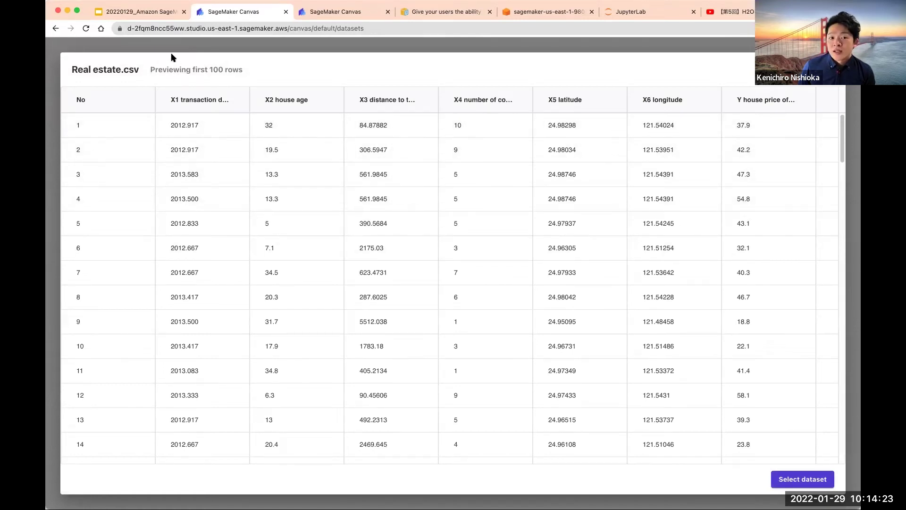
{"action": "scroll", "coordinate": [411, 237], "scroll_direction": "down", "scroll_amount": 3}
{"action": "scroll", "coordinate": [424, 269], "scroll_direction": "up", "scroll_amount": 3}
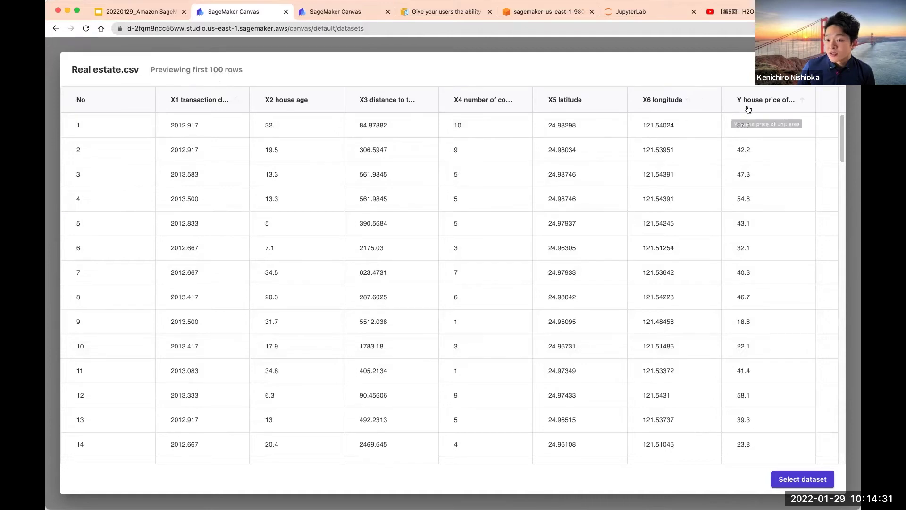
{"action": "scroll", "coordinate": [604, 255], "scroll_direction": "down", "scroll_amount": 10}
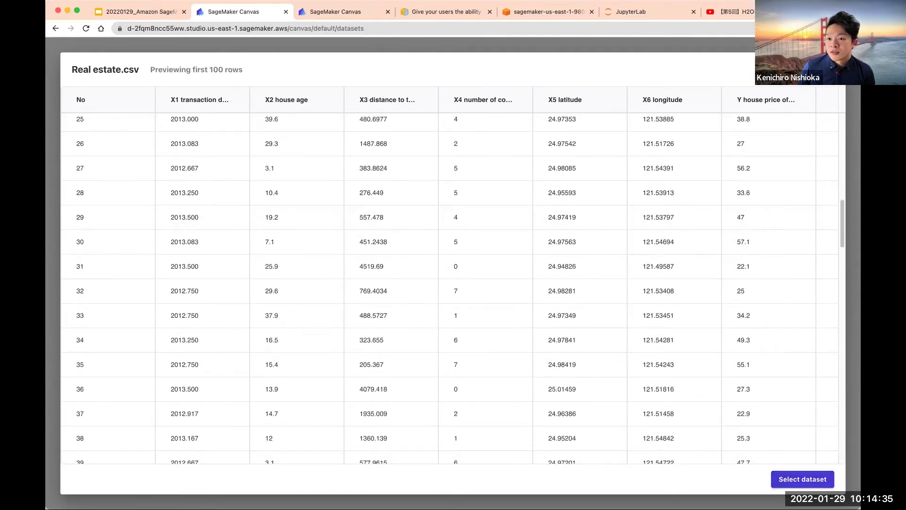
{"action": "key", "text": "Escape"}
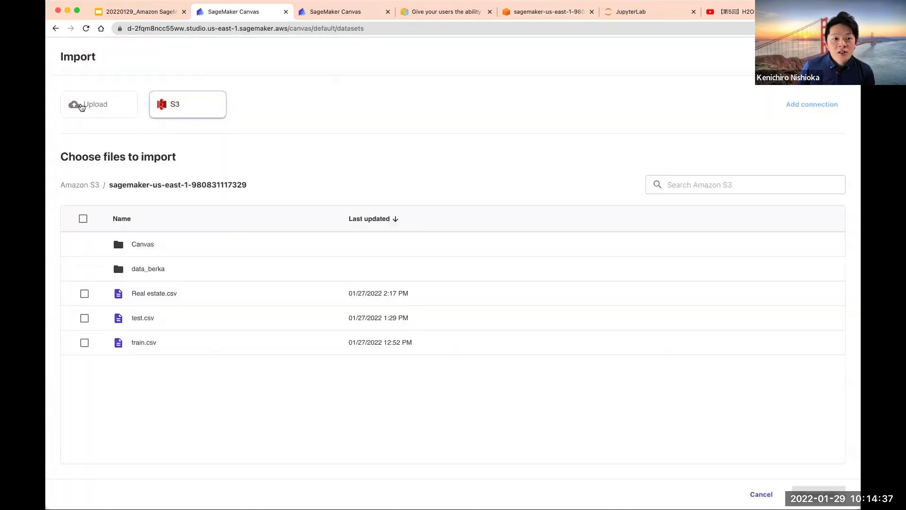
Open the documentation on setting up local file upload from the import page and copy its CORS policy.
{"action": "left_click", "coordinate": [120, 113]}
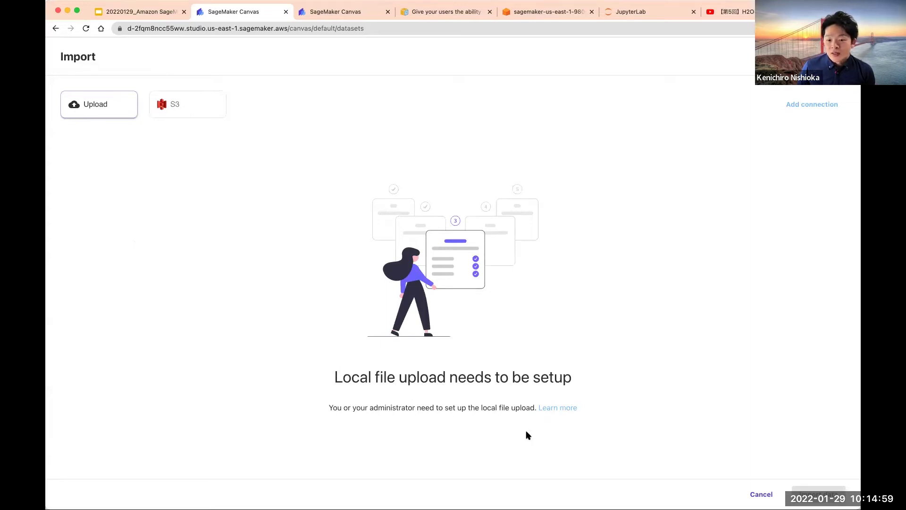
{"action": "left_click", "coordinate": [561, 407]}
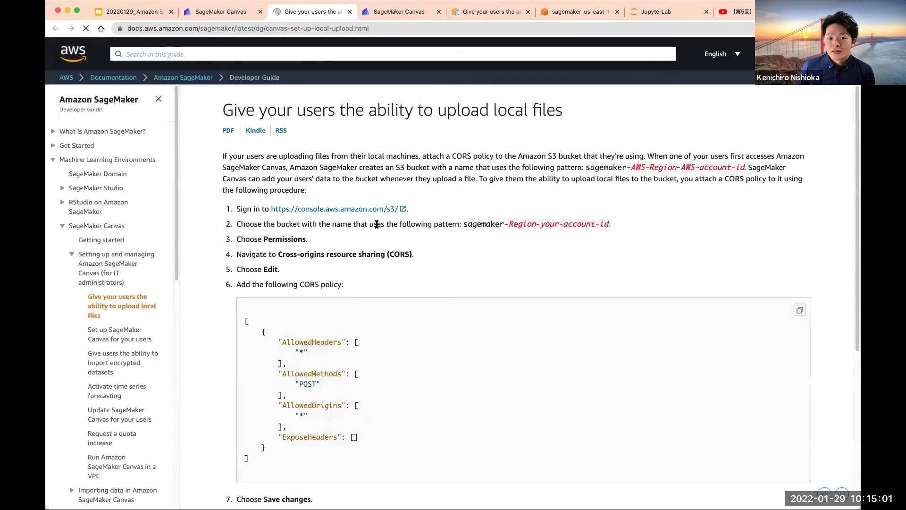
{"action": "scroll", "coordinate": [377, 221], "scroll_direction": "down", "scroll_amount": 1}
{"action": "scroll", "coordinate": [376, 221], "scroll_direction": "up", "scroll_amount": 1}
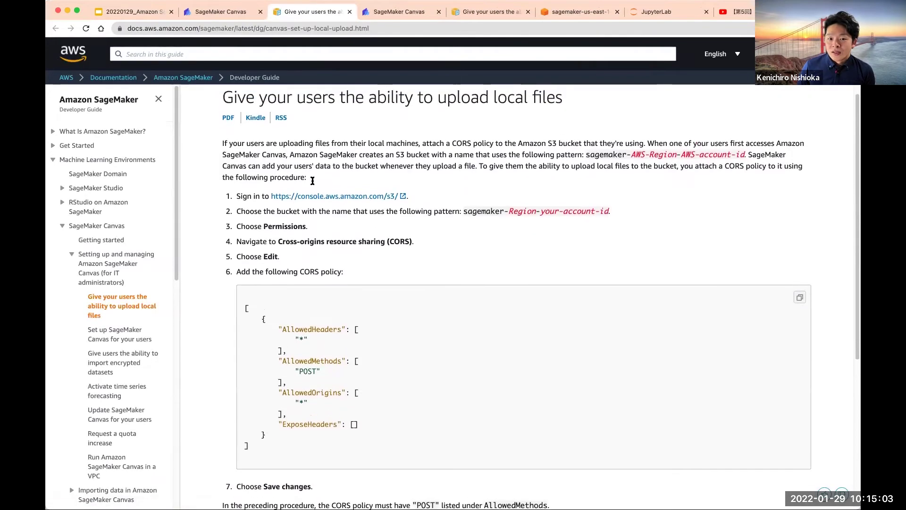
{"action": "left_click_drag", "start_coordinate": [245, 297], "coordinate": [242, 183]}
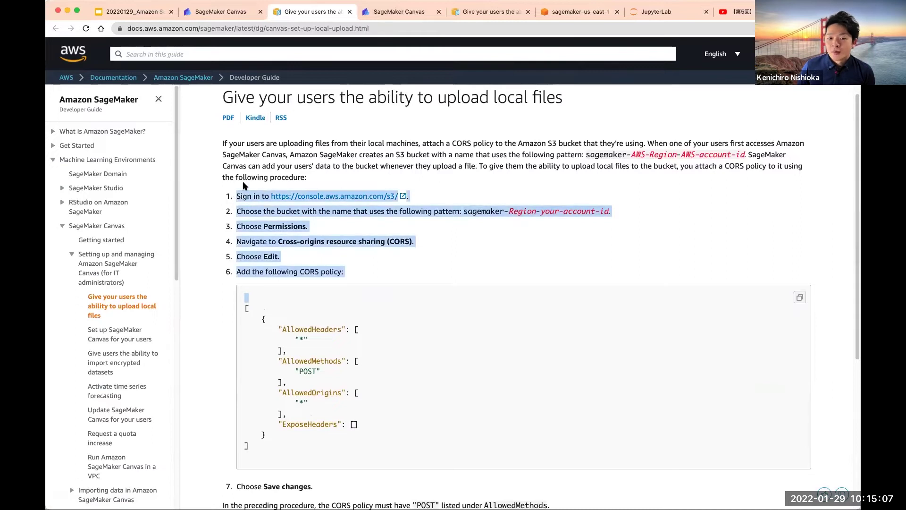
{"action": "left_click", "coordinate": [243, 183]}
{"action": "scroll", "coordinate": [206, 228], "scroll_direction": "down", "scroll_amount": 1}
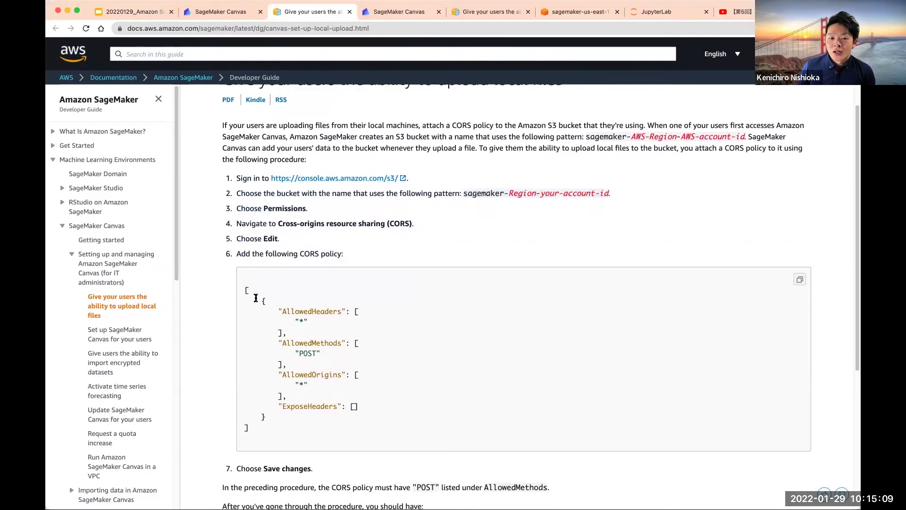
{"action": "left_click_drag", "start_coordinate": [238, 223], "coordinate": [429, 230]}
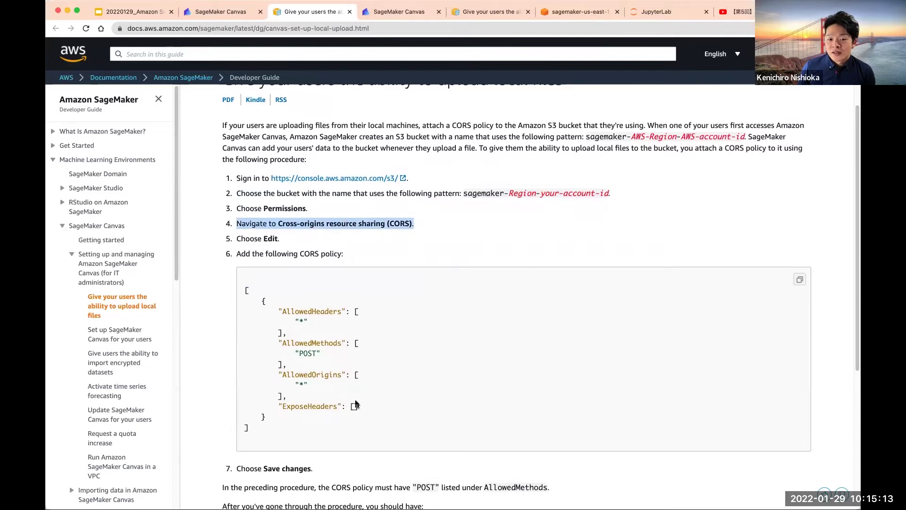
{"action": "left_click_drag", "start_coordinate": [279, 444], "coordinate": [241, 290]}
{"action": "key", "text": "super+c"}
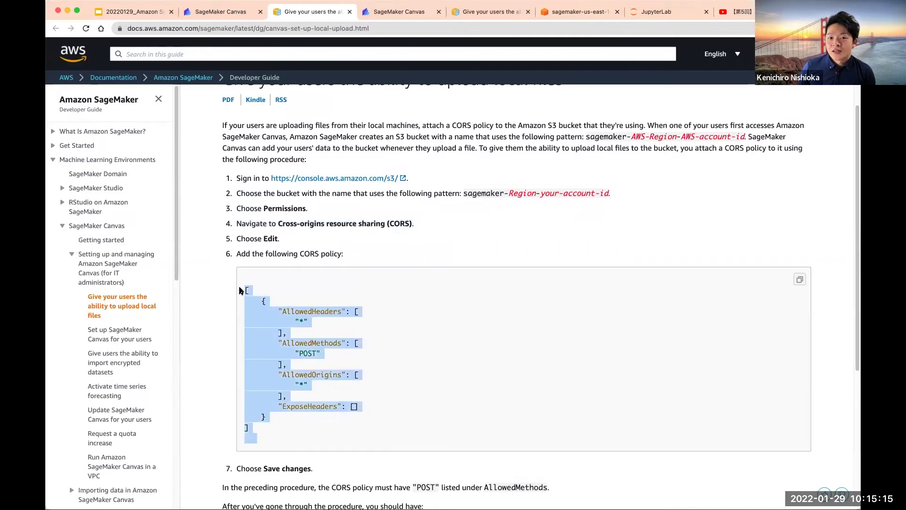
Switch to the Amazon S3 console and save the copied policy as the SageMaker bucket's cross-origin resource sharing (CORS) configuration.
{"action": "left_click", "coordinate": [562, 14]}
{"action": "scroll", "coordinate": [317, 332], "scroll_direction": "down", "scroll_amount": 5}
{"action": "scroll", "coordinate": [307, 321], "scroll_direction": "up", "scroll_amount": 5}
{"action": "scroll", "coordinate": [308, 322], "scroll_direction": "down", "scroll_amount": 7}
{"action": "scroll", "coordinate": [308, 324], "scroll_direction": "down", "scroll_amount": 10}
{"action": "left_click", "coordinate": [565, 288]}
{"action": "left_click", "coordinate": [799, 233]}
{"action": "key", "text": "super+v"}
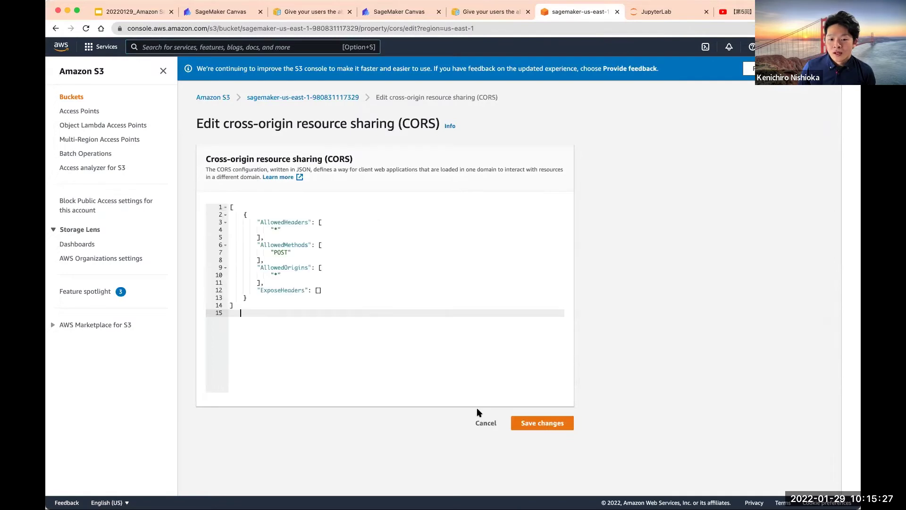
{"action": "left_click", "coordinate": [542, 423]}
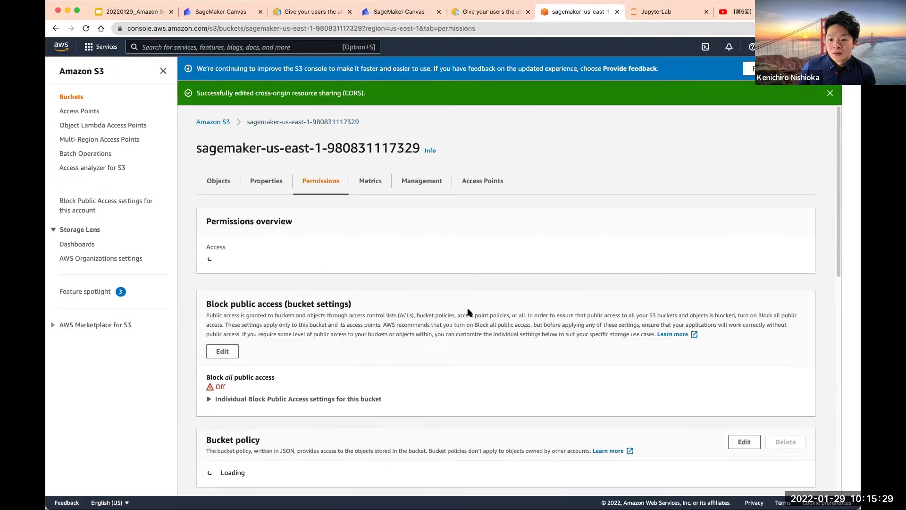
{"action": "scroll", "coordinate": [467, 310], "scroll_direction": "down", "scroll_amount": 6}
{"action": "scroll", "coordinate": [469, 313], "scroll_direction": "up", "scroll_amount": 5}
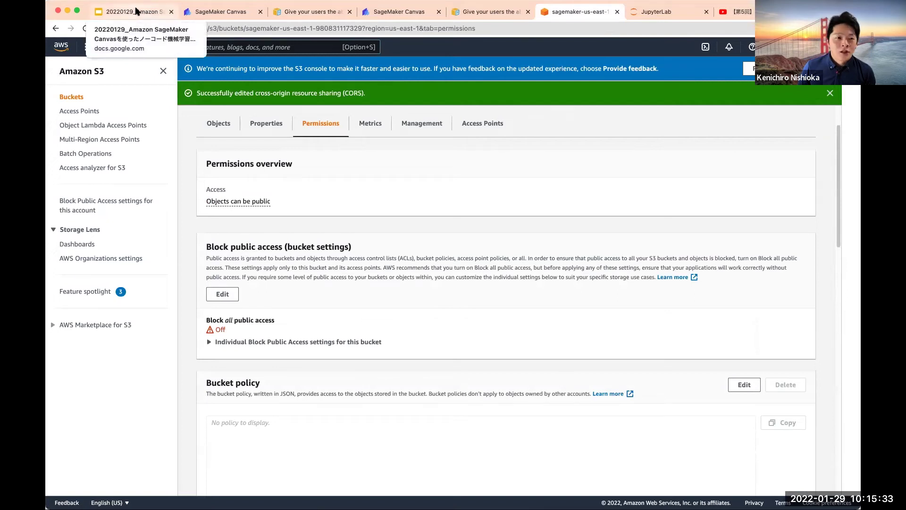
Return to SageMaker Canvas, reload it, and reopen the dataset import with the local upload source.
{"action": "left_click", "coordinate": [221, 11]}
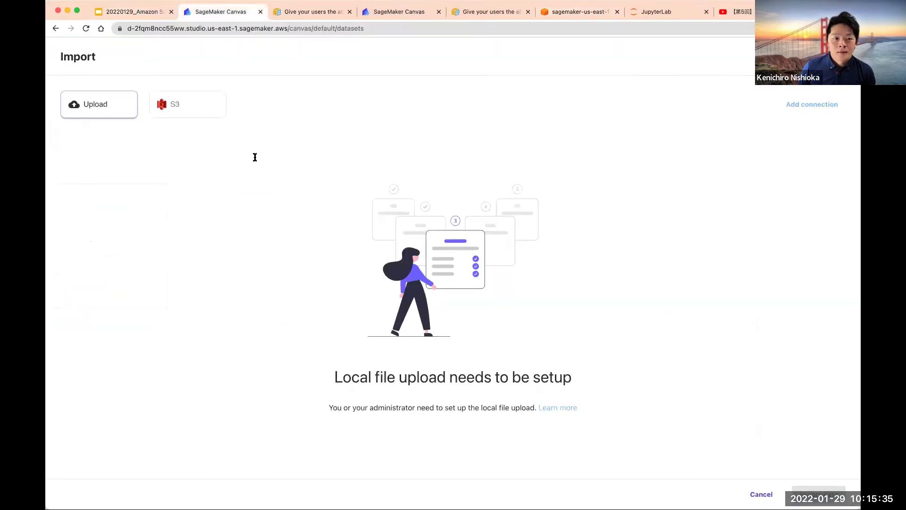
{"action": "left_click", "coordinate": [87, 29]}
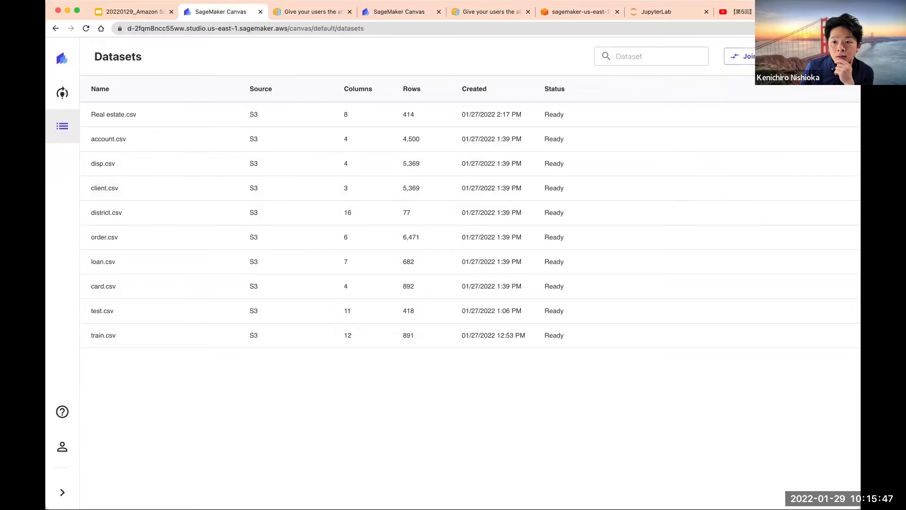
{"action": "left_click", "coordinate": [821, 56]}
{"action": "left_click", "coordinate": [115, 108]}
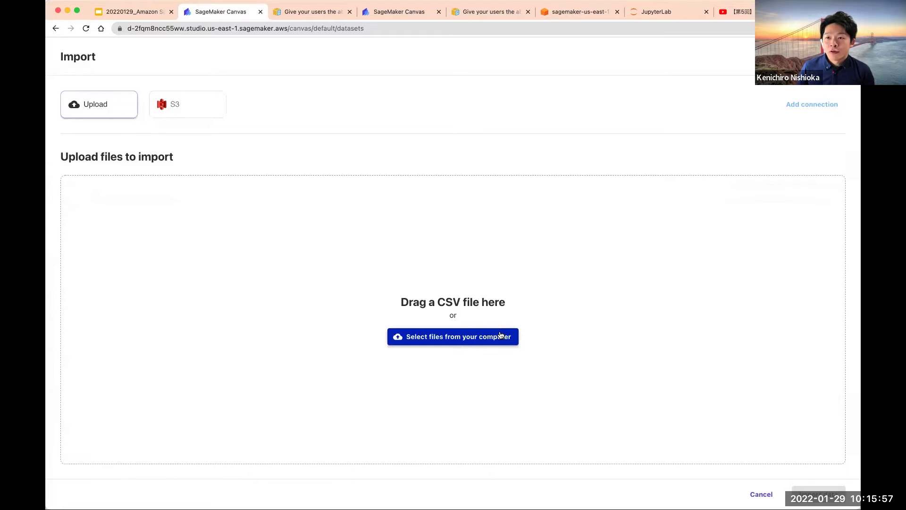
Browse the SageMaker us-east-1 S3 bucket and view the available connection types, then leave the import without importing anything.
{"action": "left_click", "coordinate": [196, 115]}
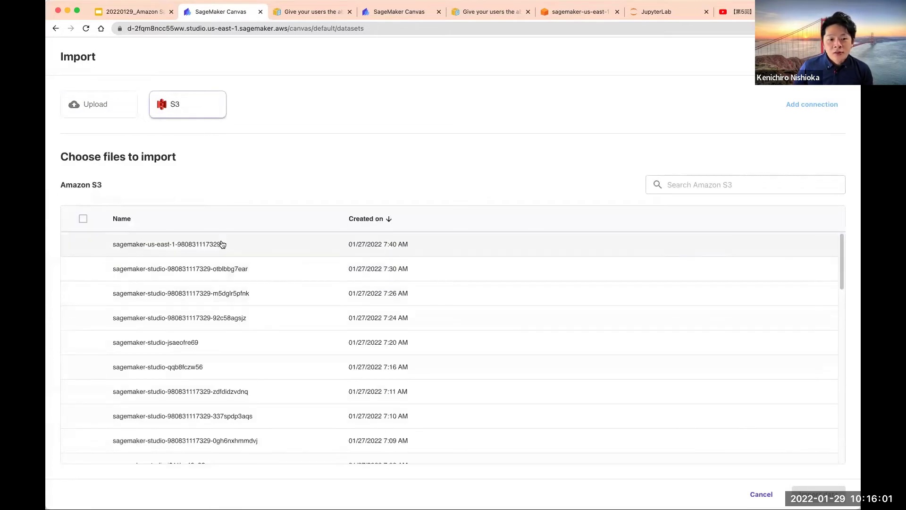
{"action": "left_click", "coordinate": [221, 244]}
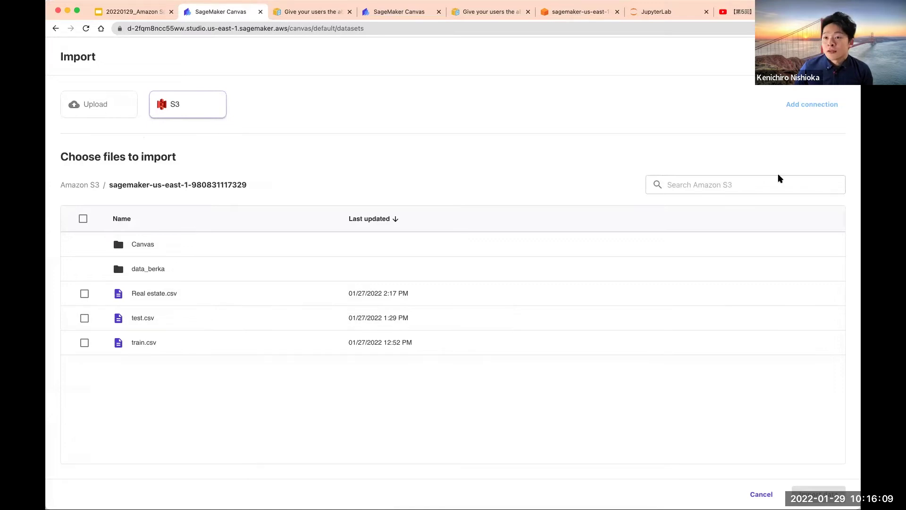
{"action": "left_click", "coordinate": [823, 105]}
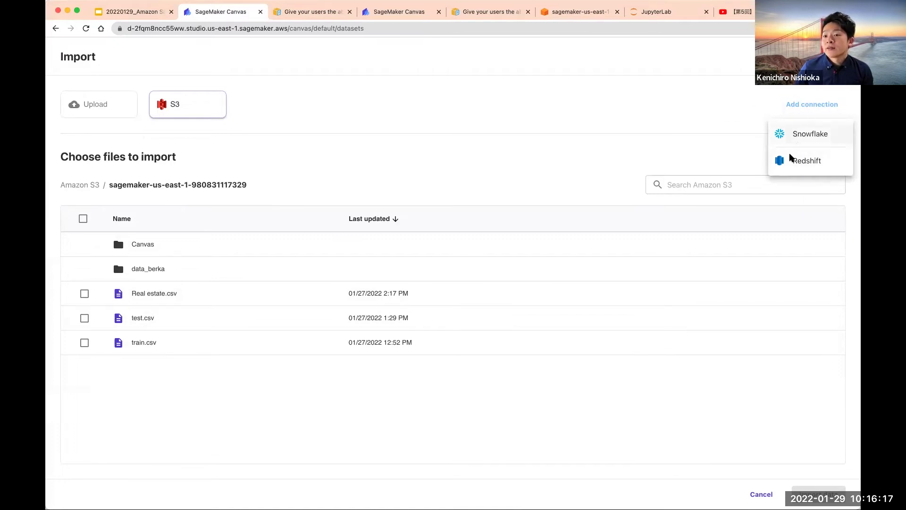
{"action": "left_click", "coordinate": [671, 96]}
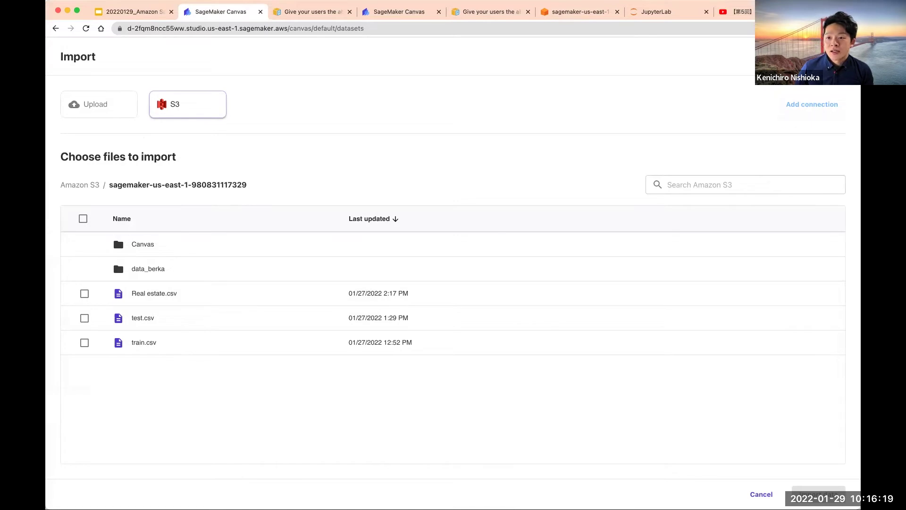
{"action": "key", "text": "Escape"}
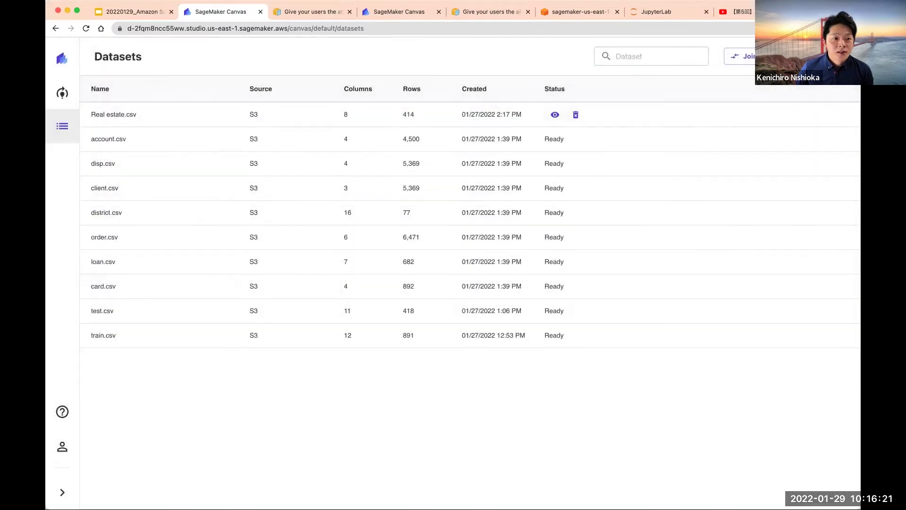
Create a new model named "Titanic Sample" from the Models page.
{"action": "left_click", "coordinate": [62, 94]}
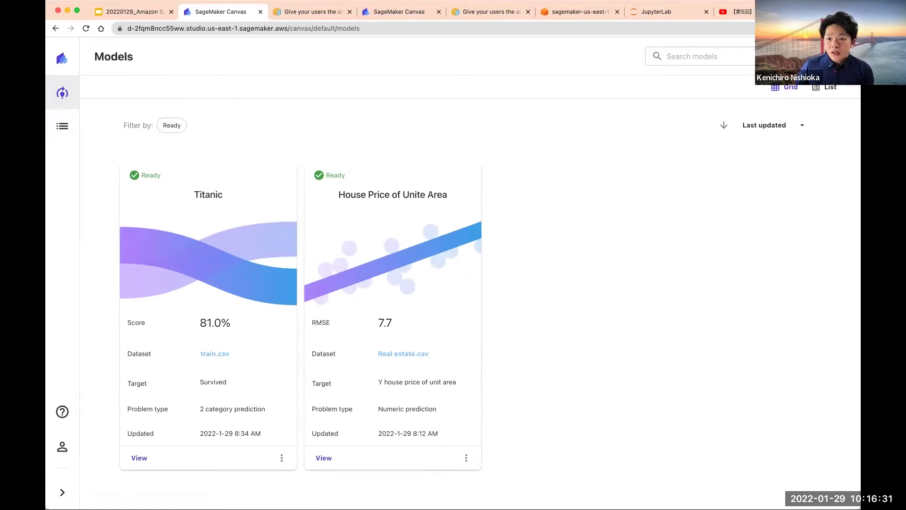
{"action": "left_click", "coordinate": [821, 56]}
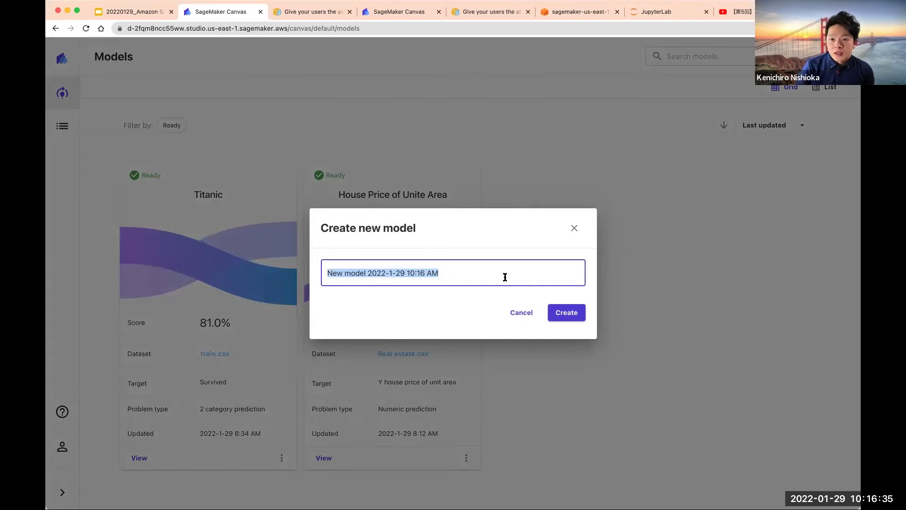
{"action": "type", "text": "Titanic Sample"}
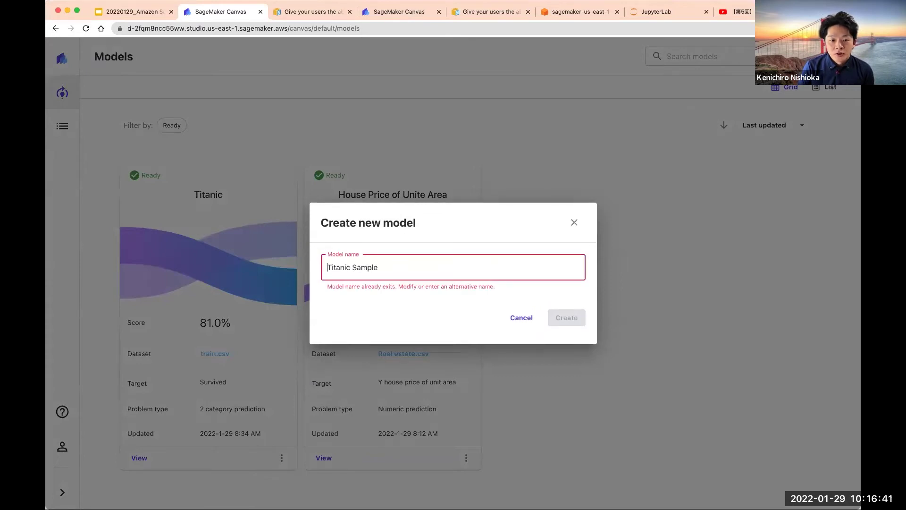
{"action": "left_click", "coordinate": [569, 316]}
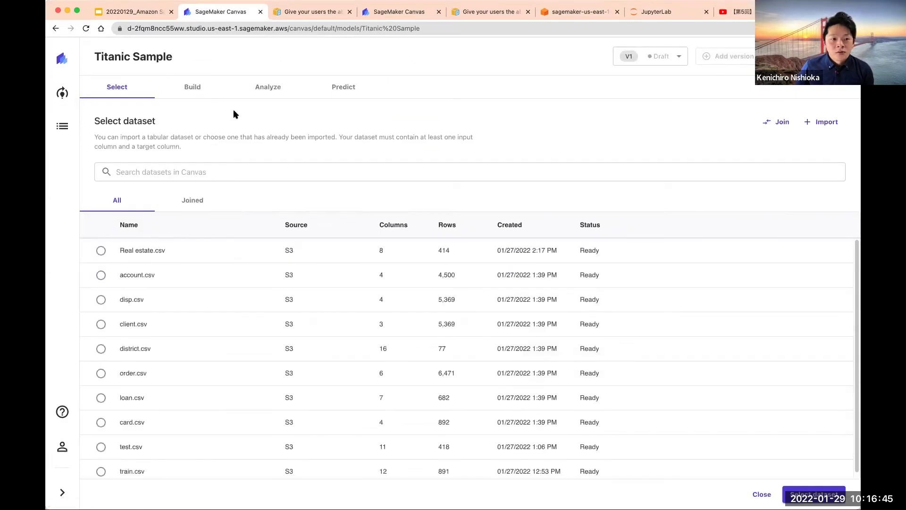
Preview the rows of train.csv and select it as the dataset for the Titanic Sample model.
{"action": "scroll", "coordinate": [191, 361], "scroll_direction": "down", "scroll_amount": 1}
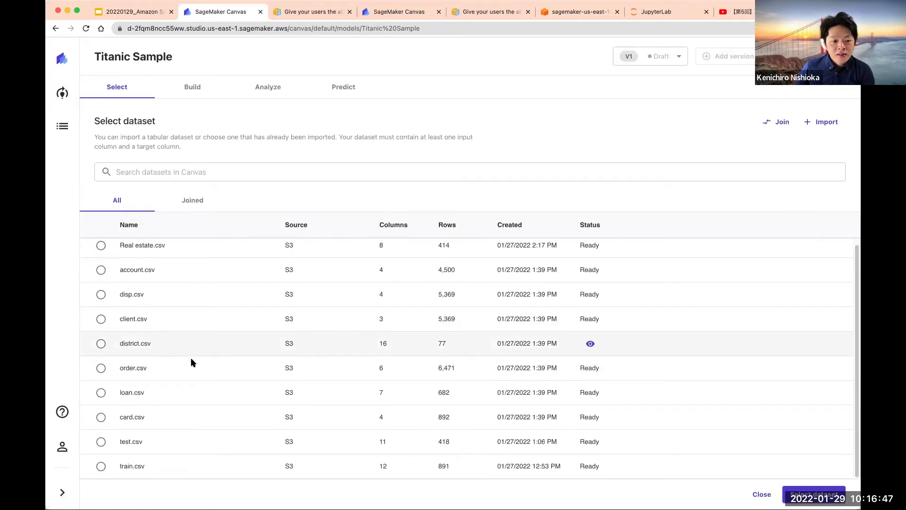
{"action": "scroll", "coordinate": [194, 365], "scroll_direction": "up", "scroll_amount": 1}
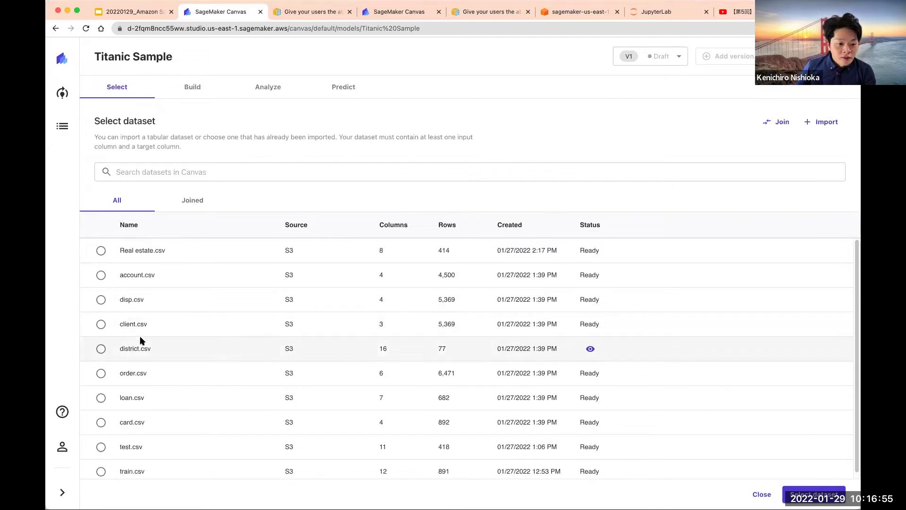
{"action": "left_click", "coordinate": [97, 472]}
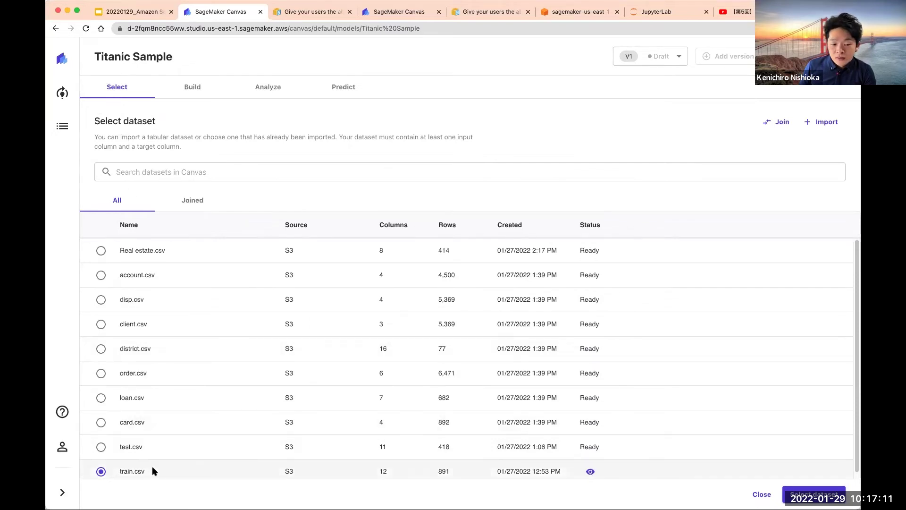
{"action": "scroll", "coordinate": [188, 456], "scroll_direction": "down", "scroll_amount": 1}
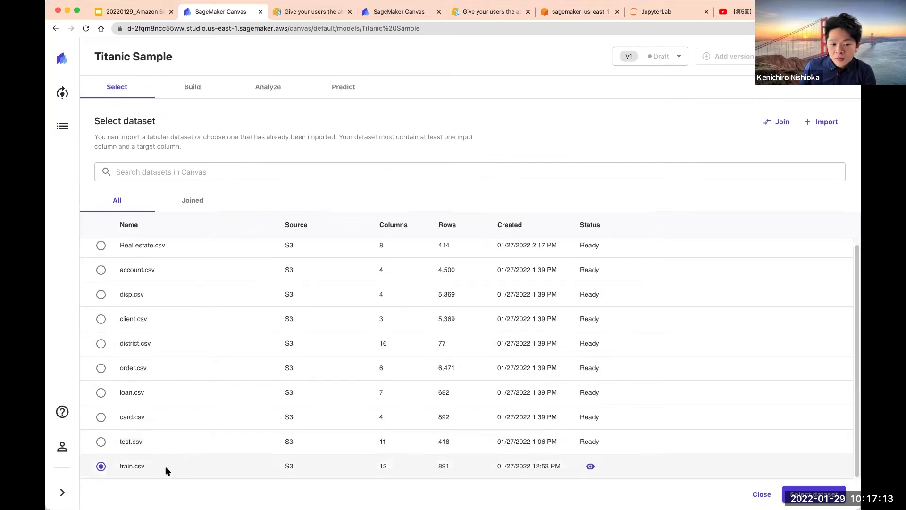
{"action": "left_click", "coordinate": [587, 466]}
{"action": "scroll", "coordinate": [373, 254], "scroll_direction": "down", "scroll_amount": 5}
{"action": "scroll", "coordinate": [373, 255], "scroll_direction": "up", "scroll_amount": 5}
{"action": "scroll", "coordinate": [372, 255], "scroll_direction": "down", "scroll_amount": 6}
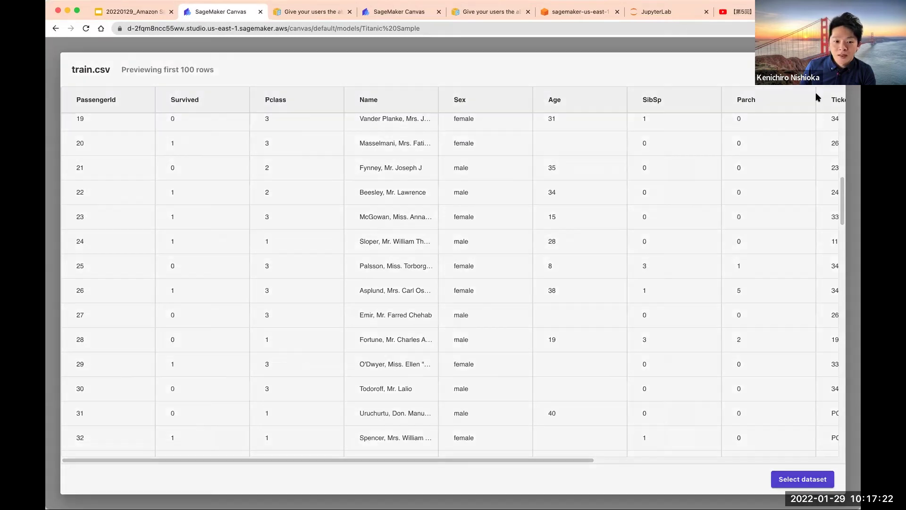
{"action": "left_click", "coordinate": [831, 70]}
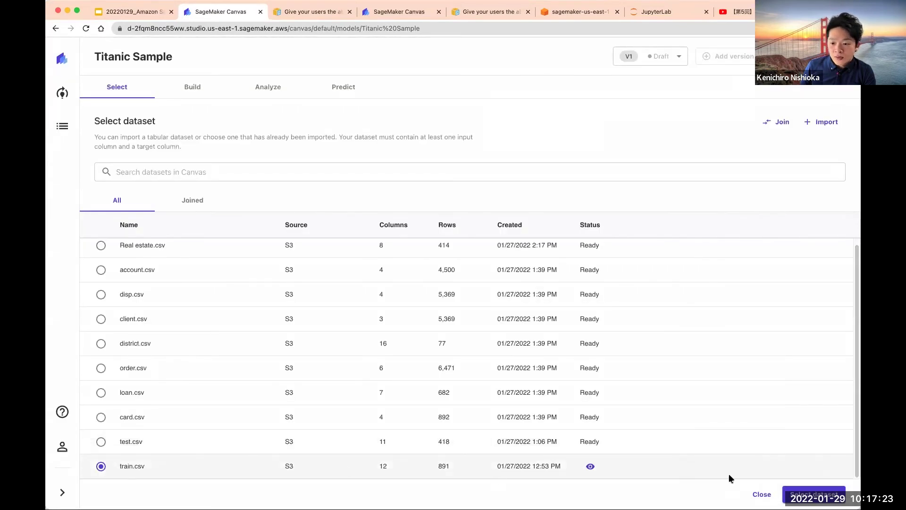
{"action": "left_click", "coordinate": [814, 494]}
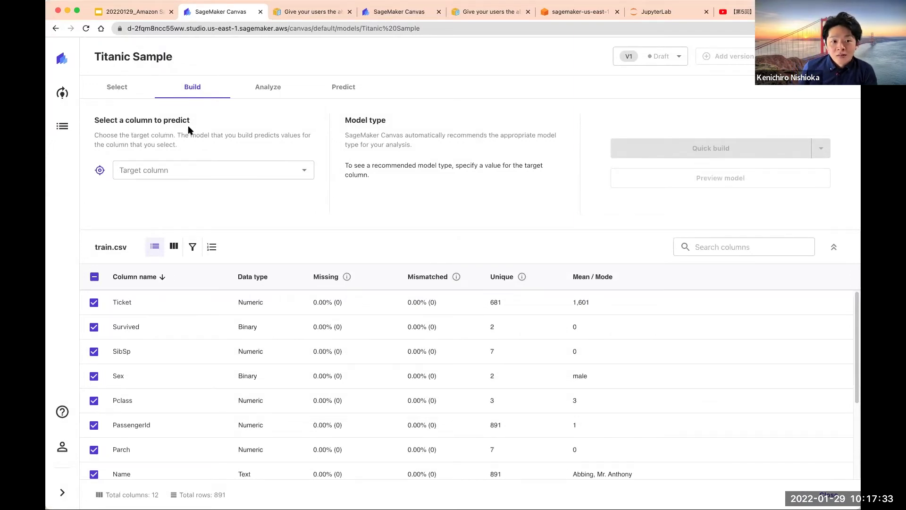
Set Survived as the target column to predict.
{"action": "left_click", "coordinate": [175, 169]}
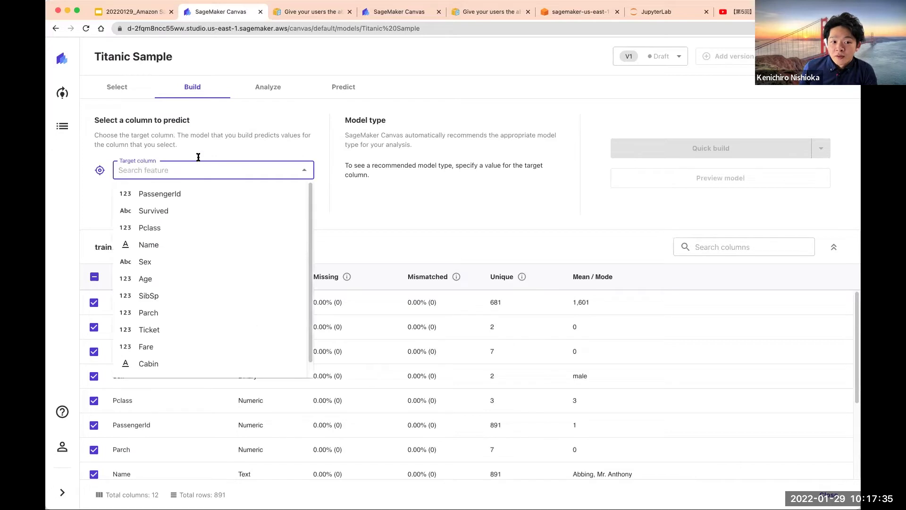
{"action": "left_click", "coordinate": [215, 216]}
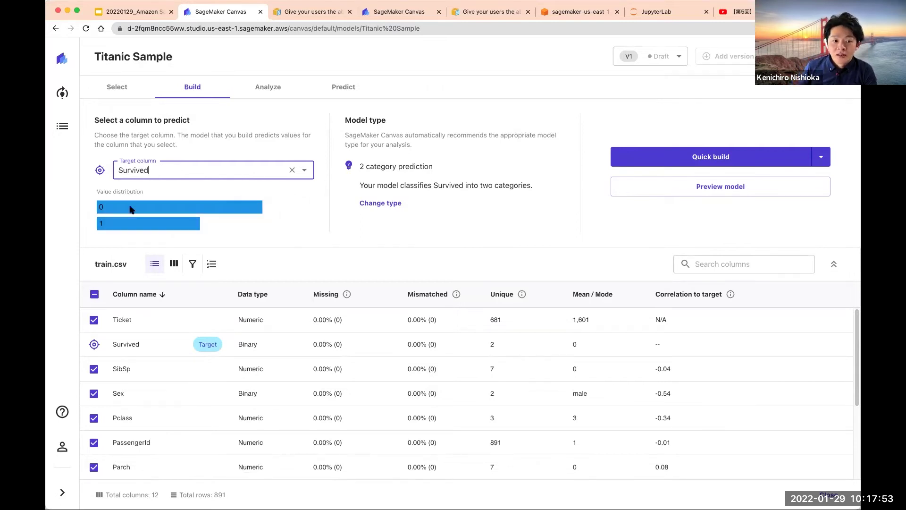
{"action": "mouse_move", "coordinate": [135, 213]}
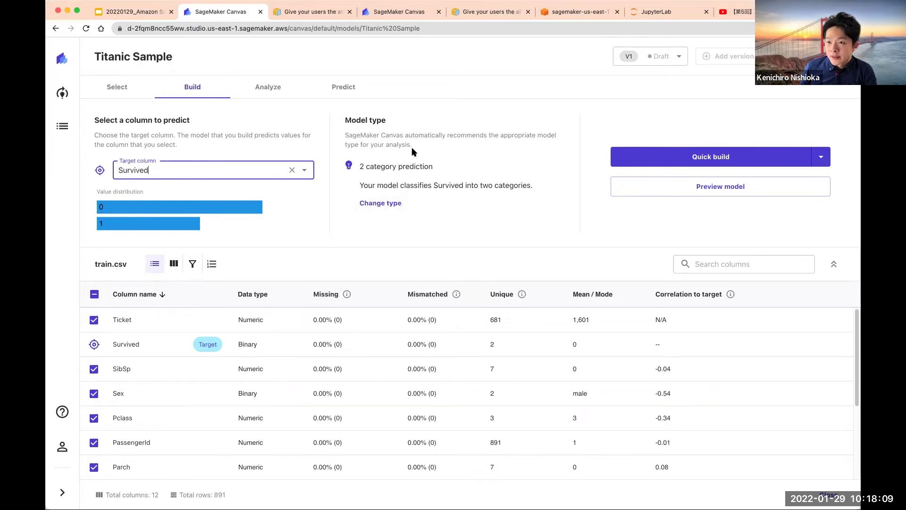
Review the available model types, including the 3+ category details, and leave without changing the type.
{"action": "left_click_drag", "start_coordinate": [409, 145], "coordinate": [346, 118]}
{"action": "left_click", "coordinate": [384, 230]}
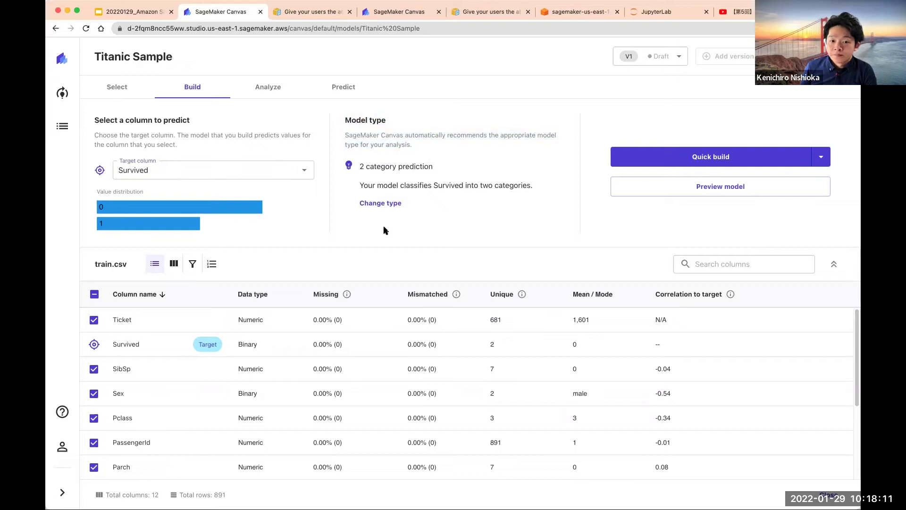
{"action": "left_click", "coordinate": [383, 204]}
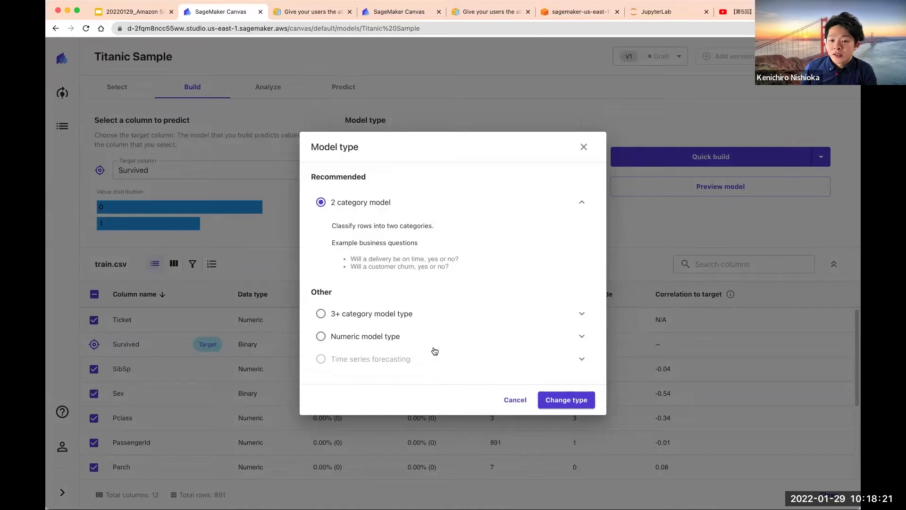
{"action": "left_click", "coordinate": [582, 315]}
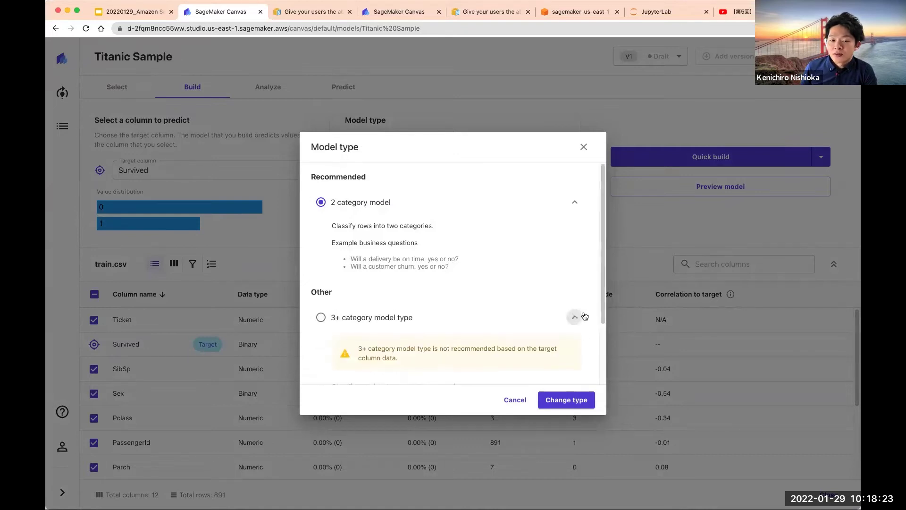
{"action": "scroll", "coordinate": [581, 318], "scroll_direction": "down", "scroll_amount": 1}
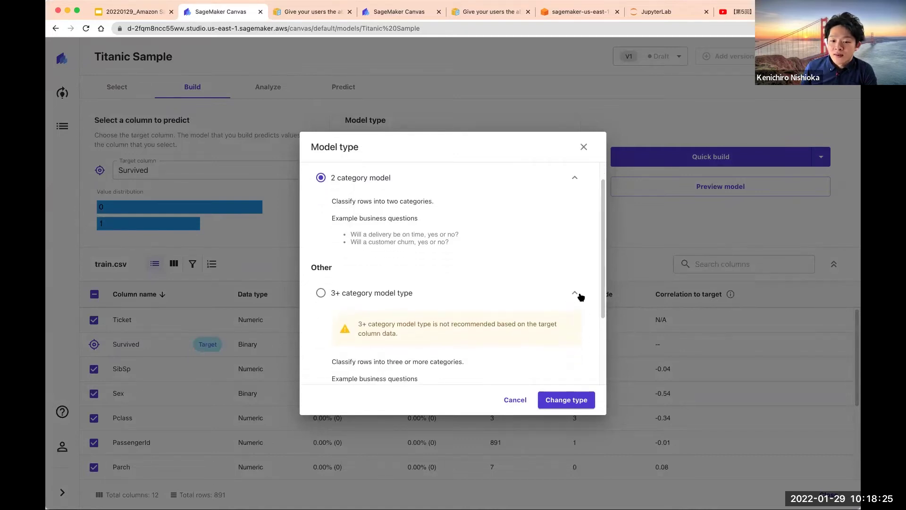
{"action": "left_click", "coordinate": [581, 296]}
{"action": "left_click", "coordinate": [584, 147]}
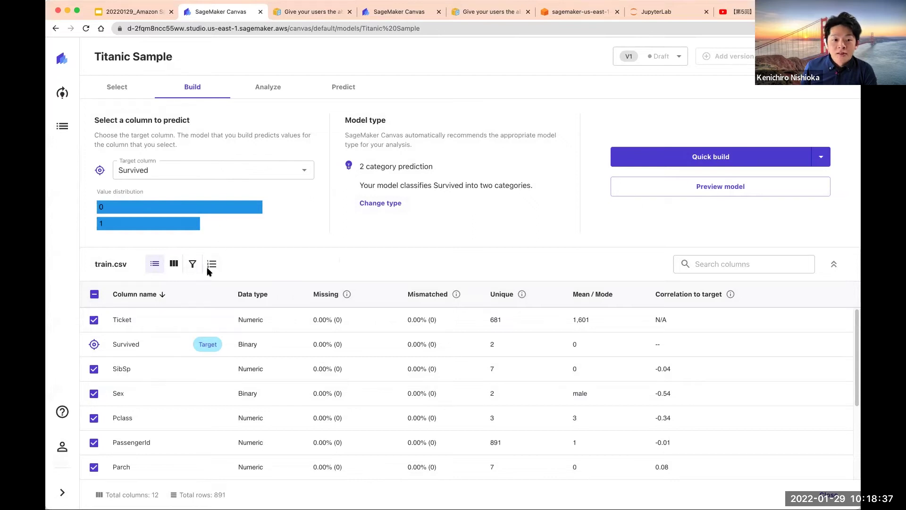
Examine the train.csv column statistics, the value distributions in the grid view, and the Sex column's details.
{"action": "scroll", "coordinate": [162, 376], "scroll_direction": "down", "scroll_amount": 2}
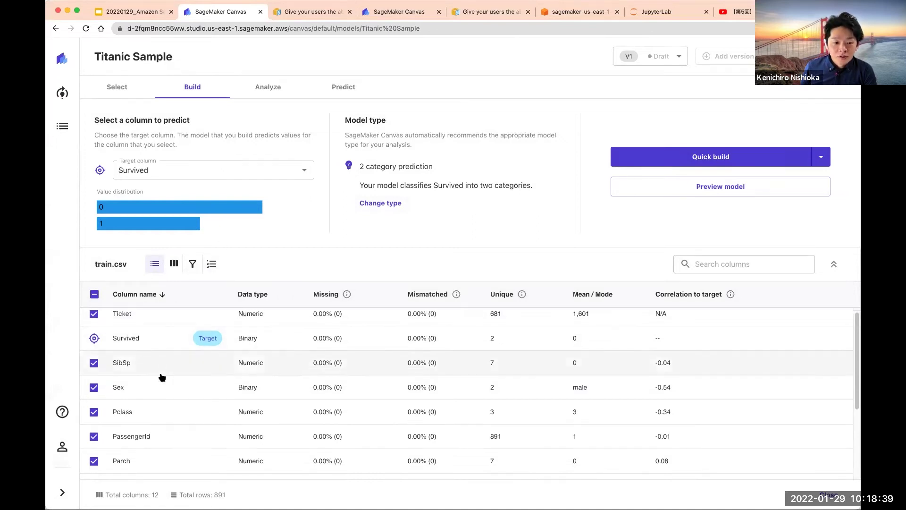
{"action": "scroll", "coordinate": [151, 359], "scroll_direction": "up", "scroll_amount": 2}
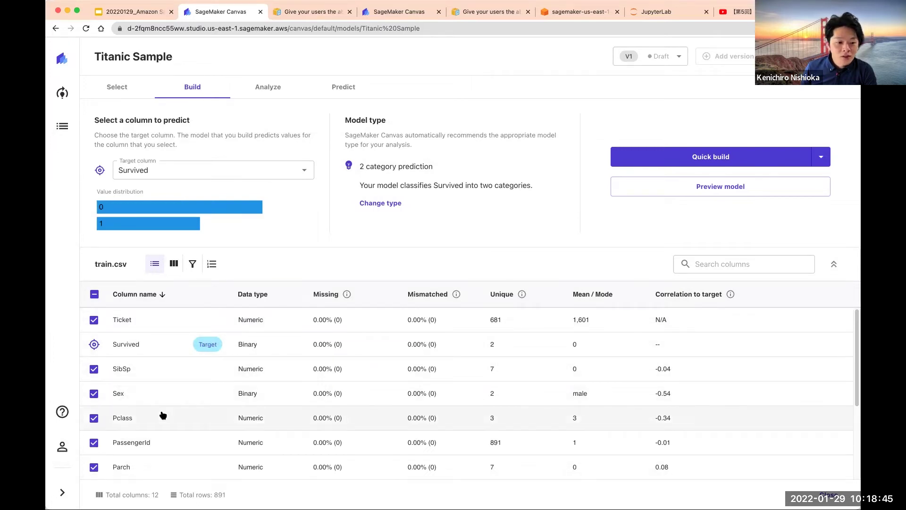
{"action": "scroll", "coordinate": [163, 415], "scroll_direction": "down", "scroll_amount": 1}
{"action": "scroll", "coordinate": [163, 414], "scroll_direction": "down", "scroll_amount": 1}
{"action": "scroll", "coordinate": [163, 415], "scroll_direction": "up", "scroll_amount": 2}
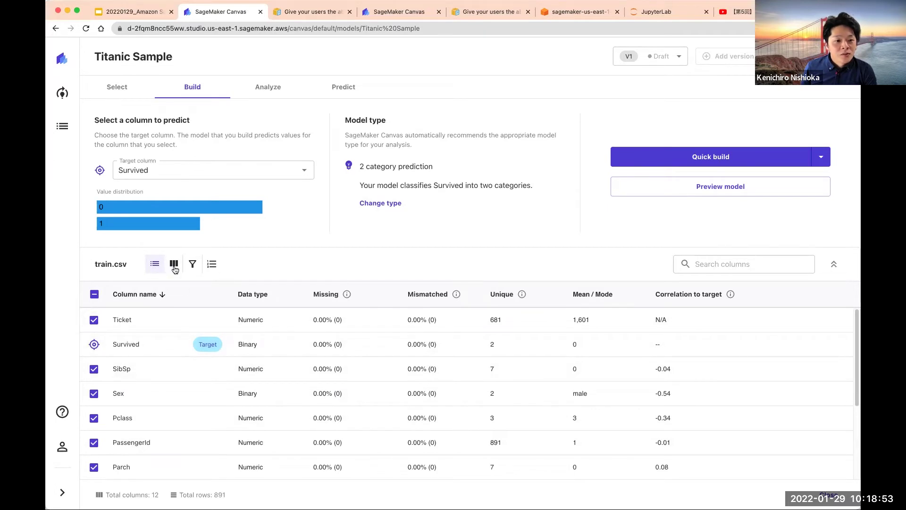
{"action": "left_click", "coordinate": [174, 267]}
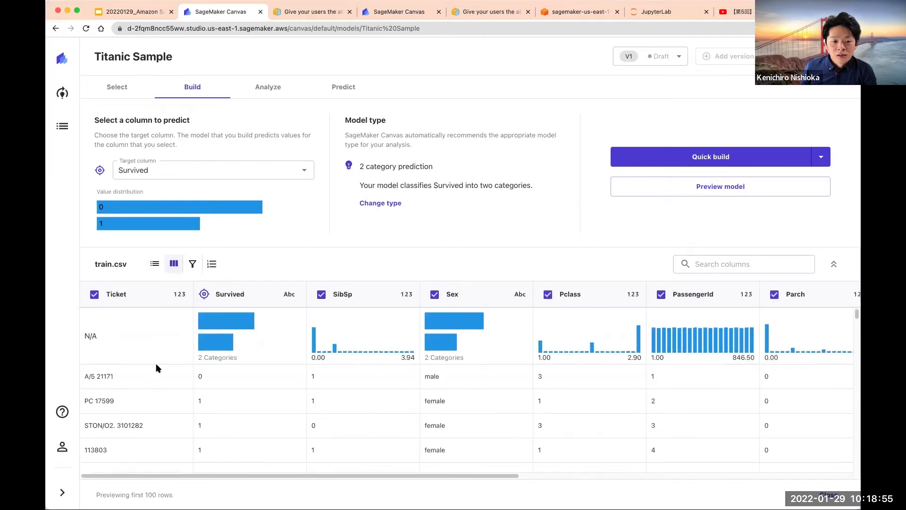
{"action": "mouse_move", "coordinate": [241, 351]}
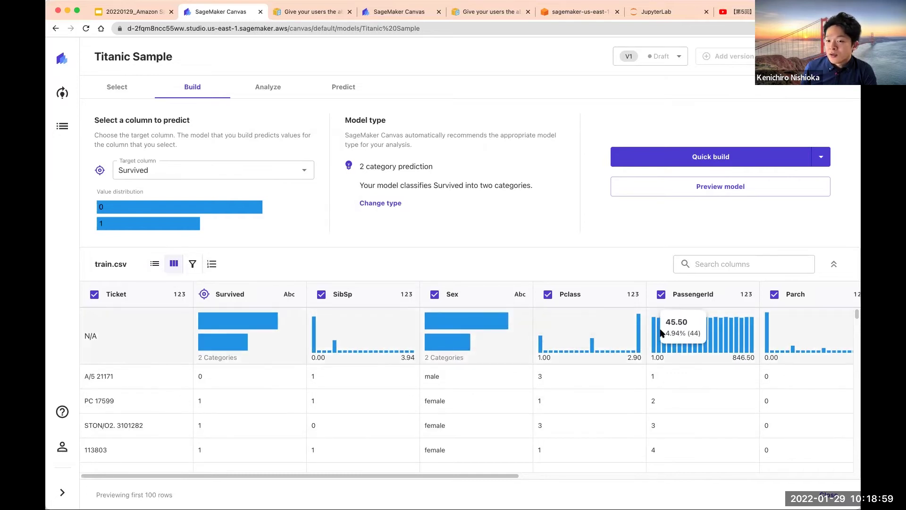
{"action": "mouse_move", "coordinate": [495, 322]}
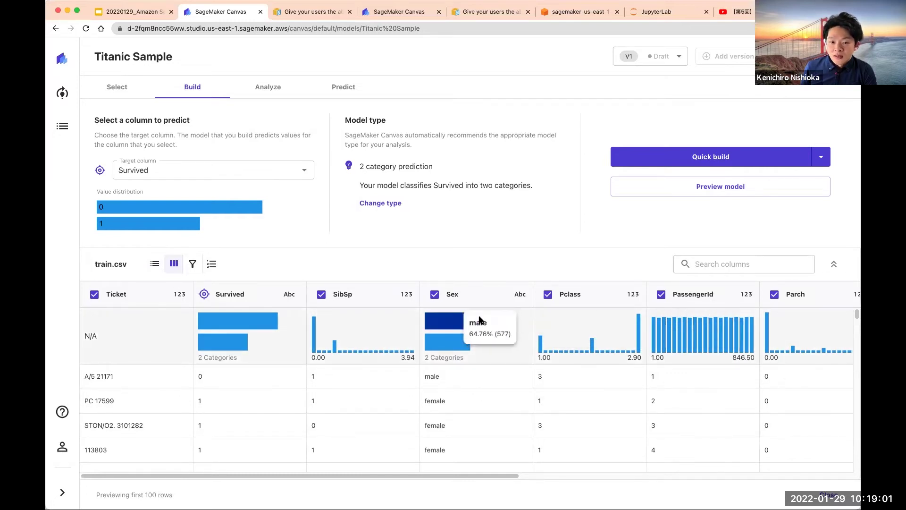
{"action": "left_click", "coordinate": [495, 295]}
{"action": "mouse_move", "coordinate": [745, 327]}
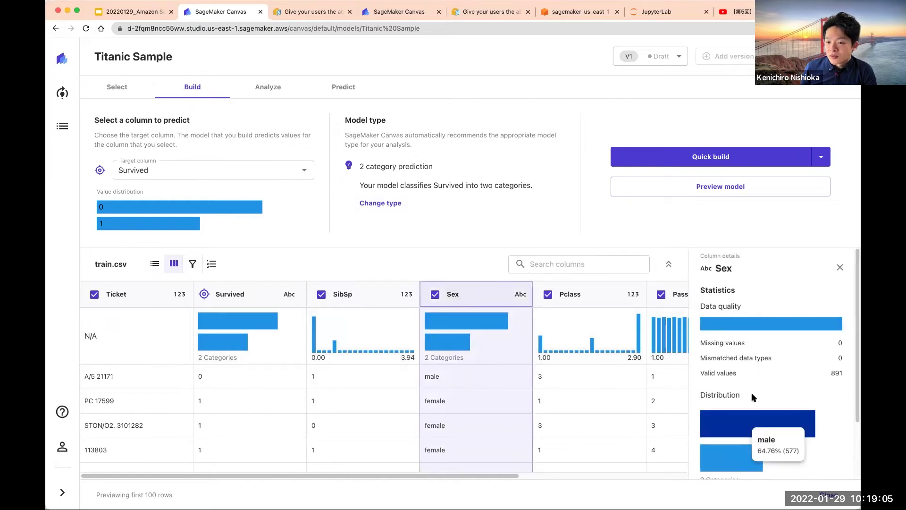
{"action": "scroll", "coordinate": [752, 397], "scroll_direction": "down", "scroll_amount": 2}
{"action": "scroll", "coordinate": [753, 397], "scroll_direction": "down", "scroll_amount": 1}
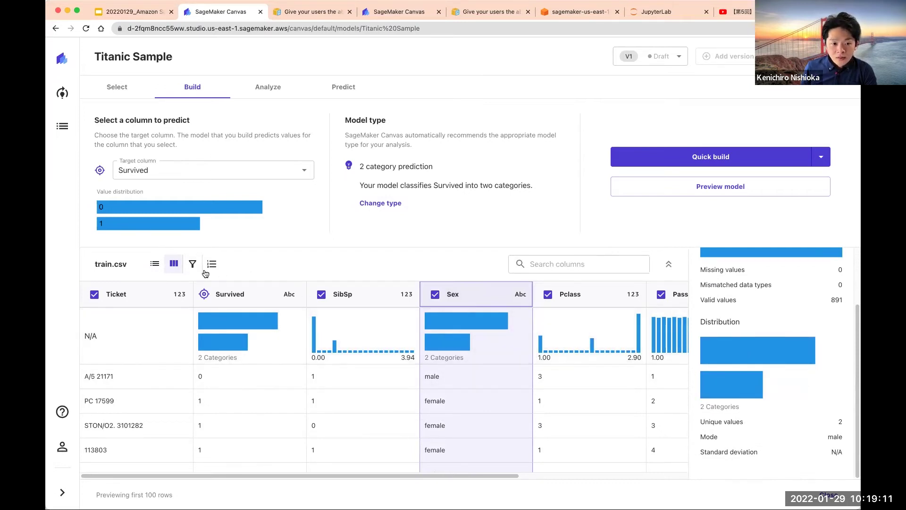
Return to the column list view and exclude the PassengerId column from the model.
{"action": "left_click", "coordinate": [154, 263]}
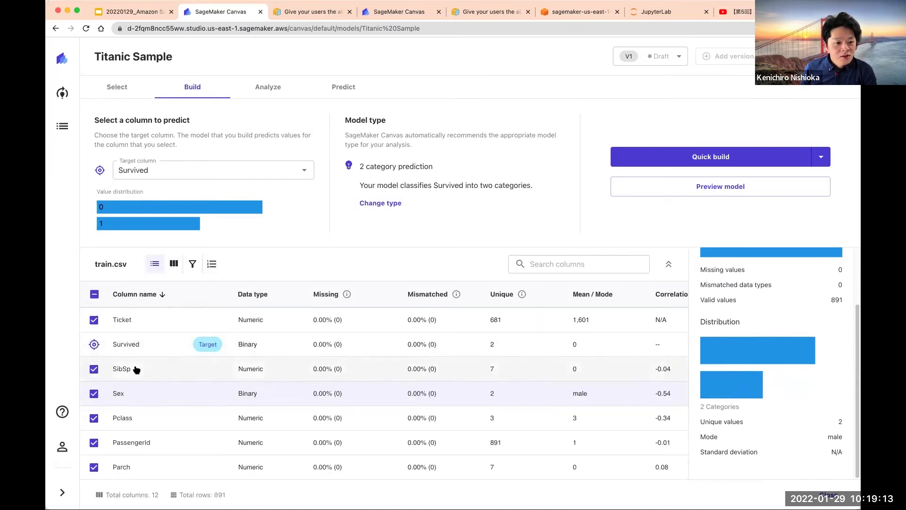
{"action": "scroll", "coordinate": [136, 368], "scroll_direction": "down", "scroll_amount": 2}
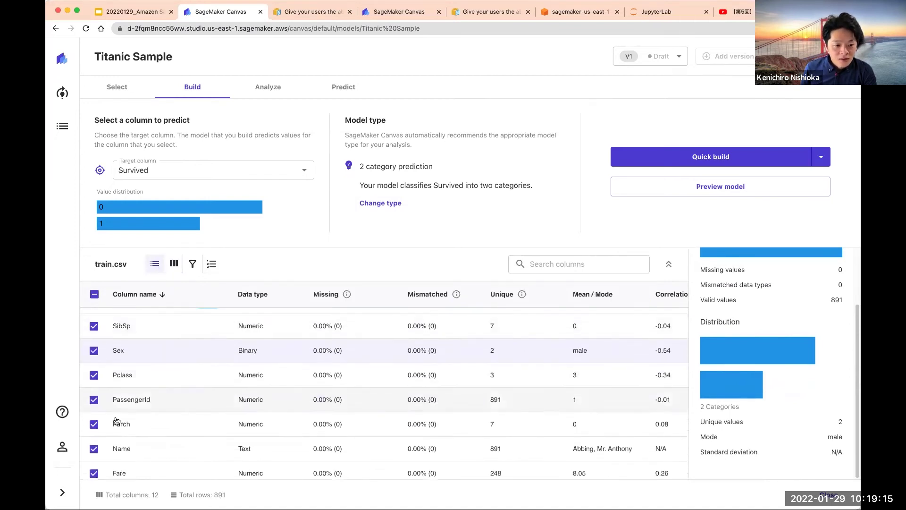
{"action": "left_click", "coordinate": [93, 399]}
{"action": "scroll", "coordinate": [95, 400], "scroll_direction": "down", "scroll_amount": 4}
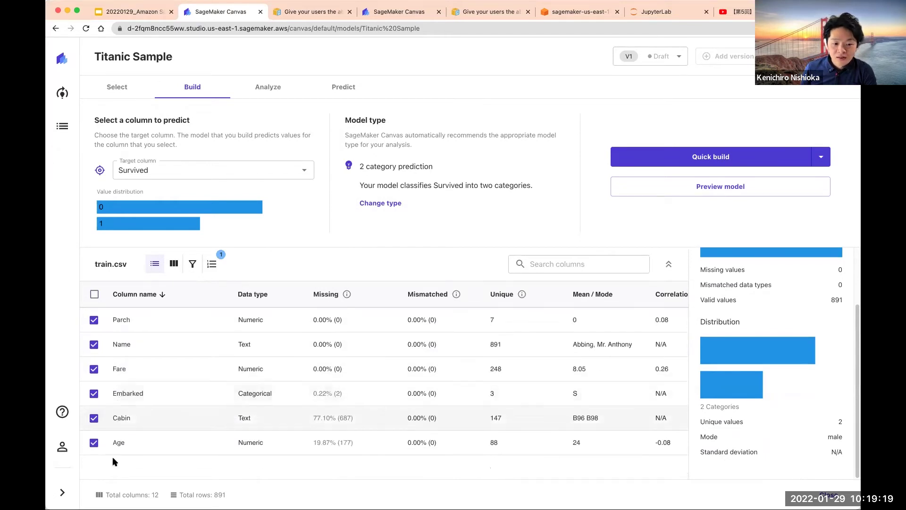
{"action": "scroll", "coordinate": [118, 377], "scroll_direction": "up", "scroll_amount": 3}
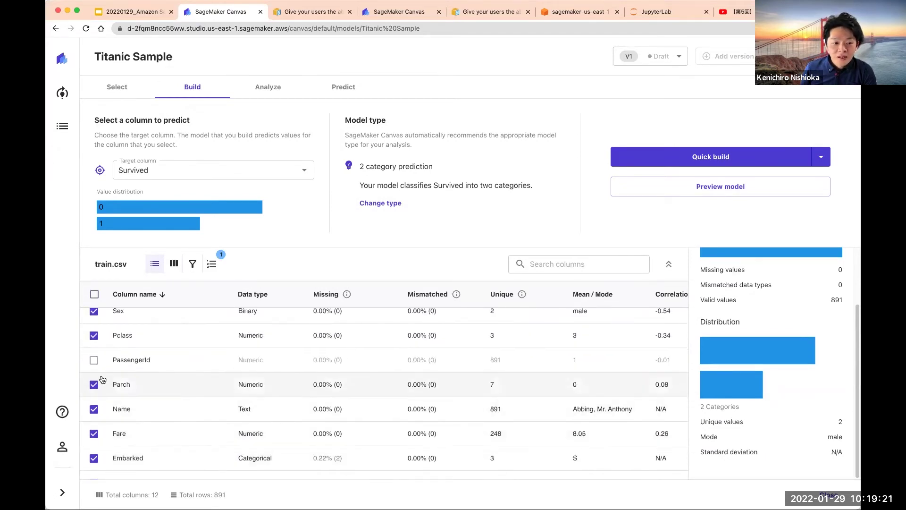
{"action": "left_click", "coordinate": [98, 362]}
{"action": "left_click", "coordinate": [98, 362]}
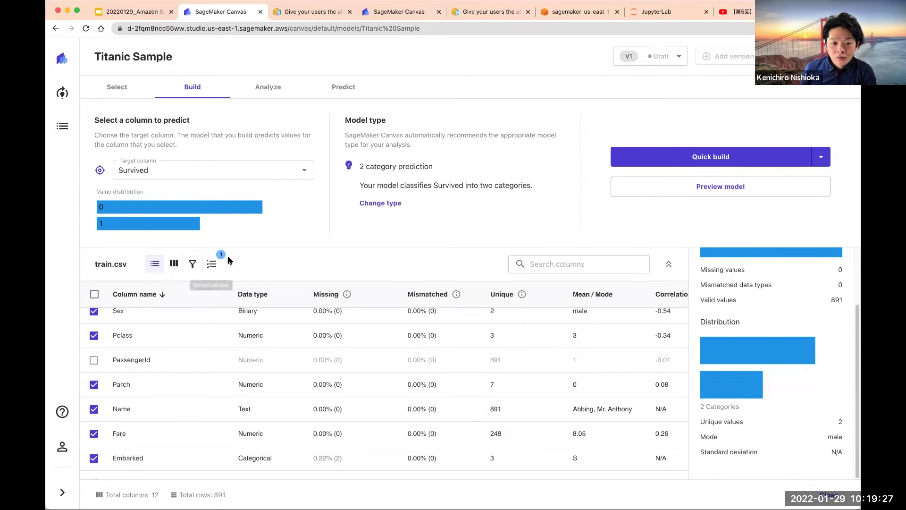
{"action": "left_click", "coordinate": [93, 361]}
{"action": "left_click", "coordinate": [93, 361]}
Open the model recipe and review its operations along with the columns included in the model.
{"action": "left_click", "coordinate": [211, 265]}
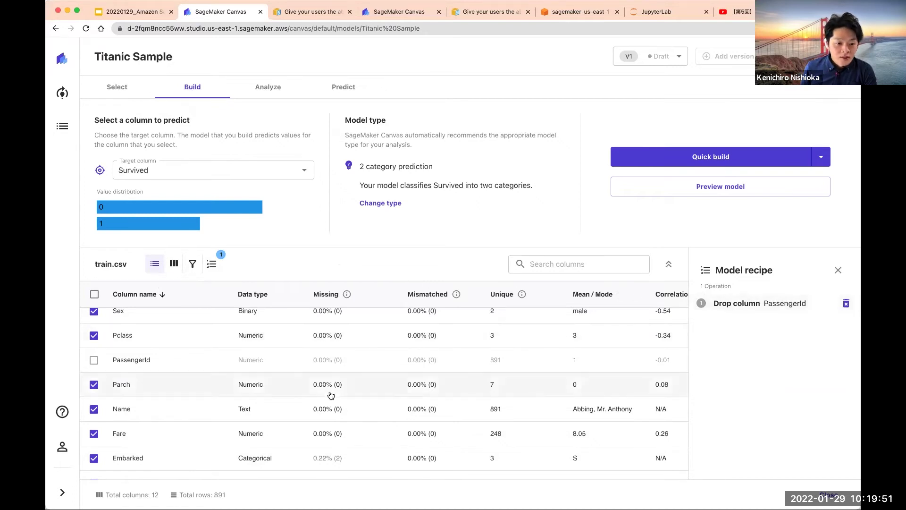
{"action": "scroll", "coordinate": [330, 396], "scroll_direction": "down", "scroll_amount": 1}
{"action": "scroll", "coordinate": [331, 395], "scroll_direction": "up", "scroll_amount": 2}
{"action": "scroll", "coordinate": [331, 395], "scroll_direction": "up", "scroll_amount": 2}
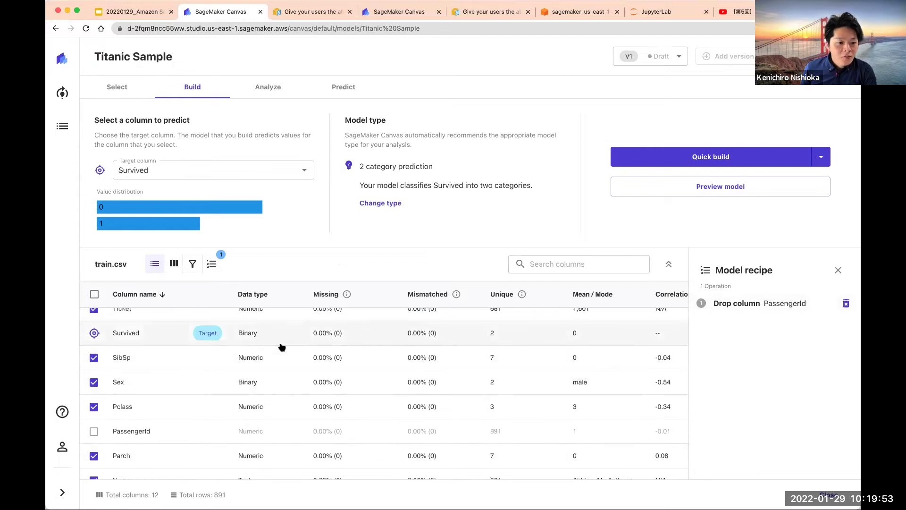
{"action": "scroll", "coordinate": [281, 346], "scroll_direction": "down", "scroll_amount": 4}
{"action": "scroll", "coordinate": [280, 348], "scroll_direction": "down", "scroll_amount": 2}
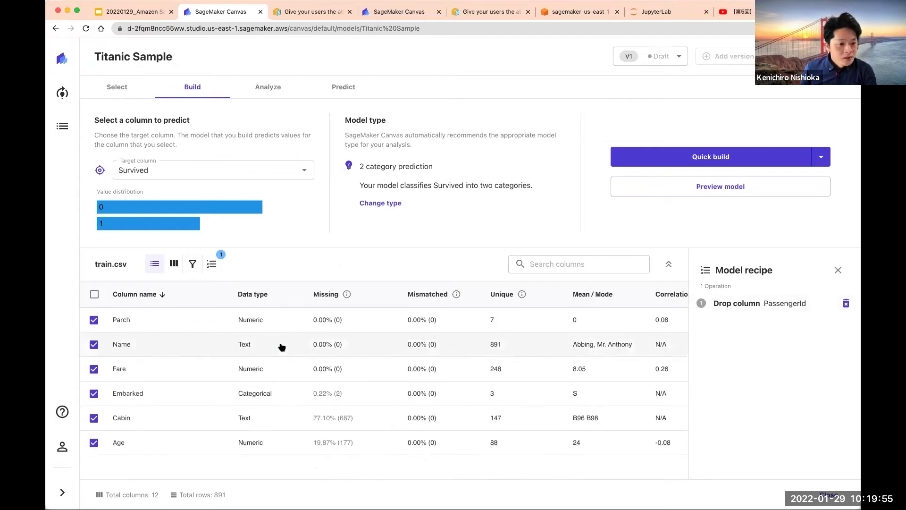
{"action": "scroll", "coordinate": [279, 349], "scroll_direction": "up", "scroll_amount": 3}
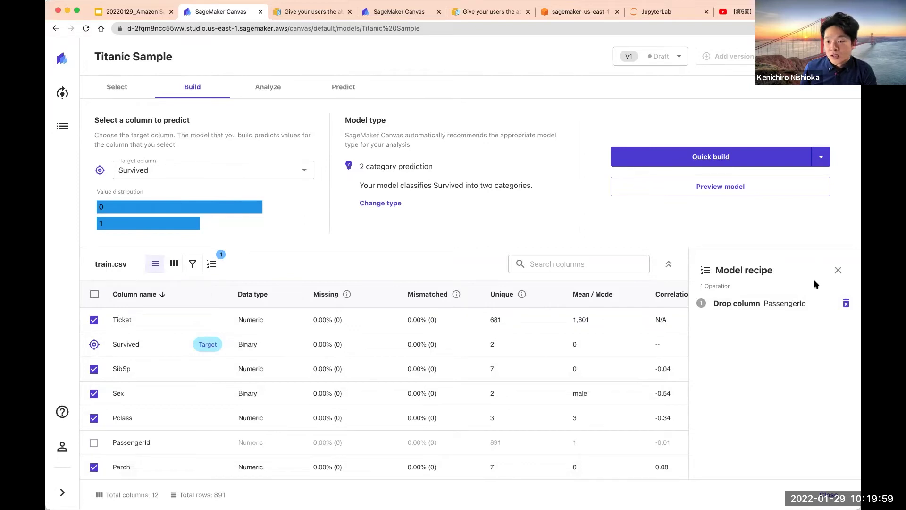
Preview the model without PassengerId, check the build type options, and start a Quick build.
{"action": "left_click", "coordinate": [766, 190]}
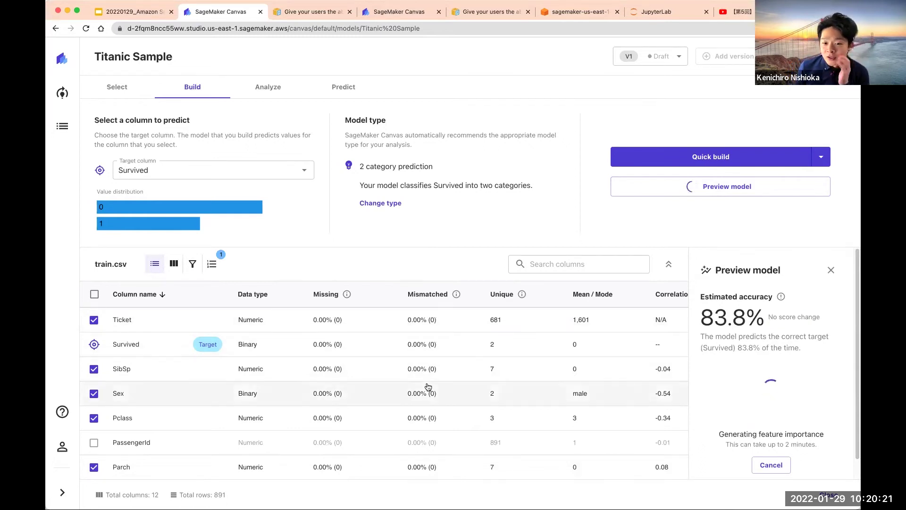
{"action": "scroll", "coordinate": [428, 387], "scroll_direction": "down", "scroll_amount": 1}
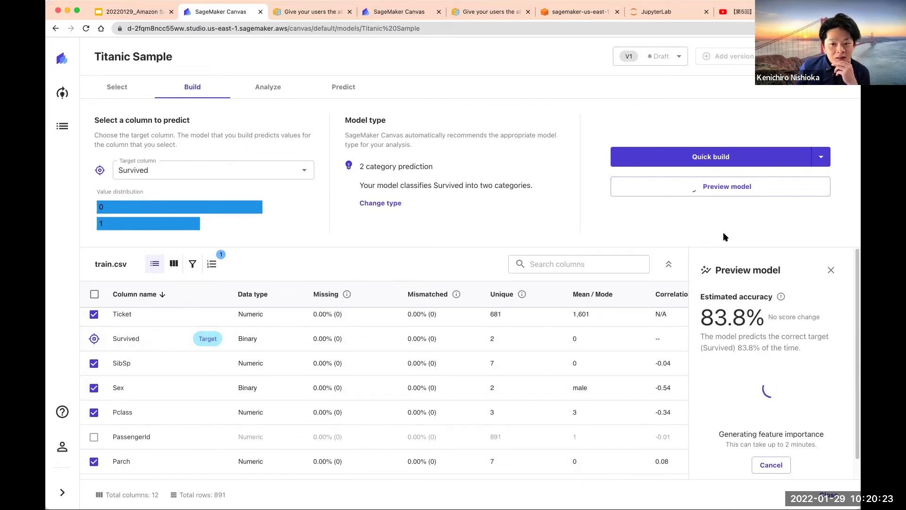
{"action": "left_click", "coordinate": [817, 160]}
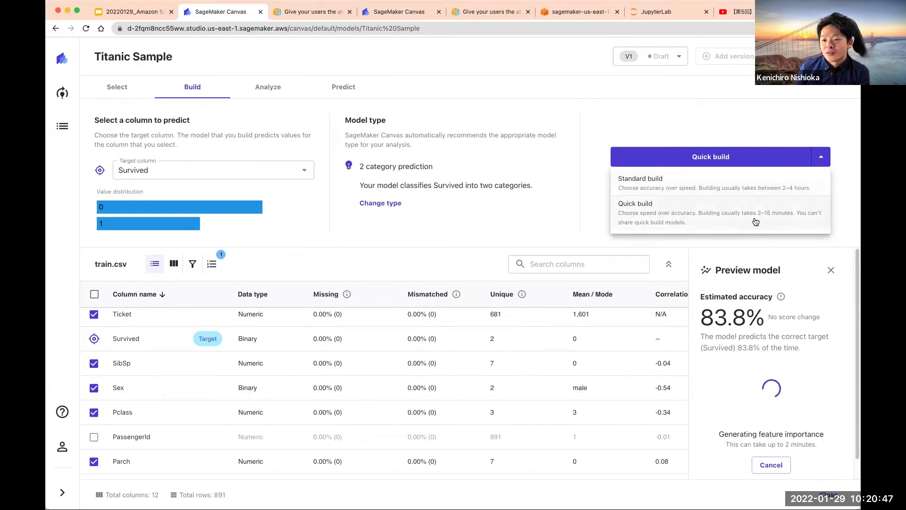
{"action": "left_click", "coordinate": [747, 243]}
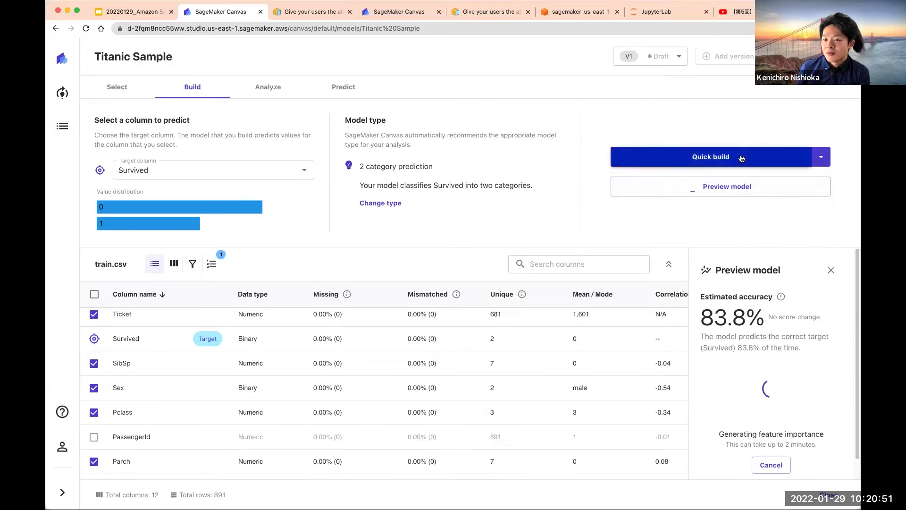
{"action": "left_click", "coordinate": [741, 158]}
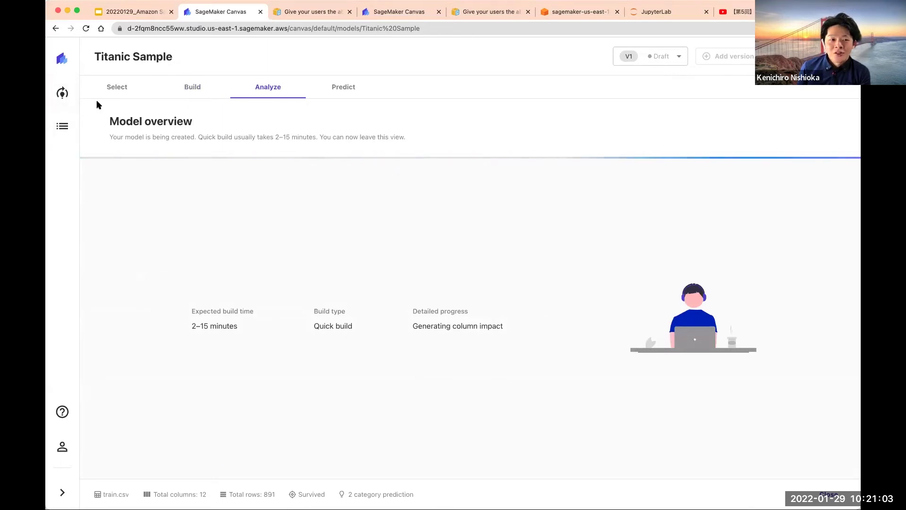
Open the ready Titanic model from the model list and examine the impact of Name, Ticket, Fare, Age and other columns on Survived.
{"action": "left_click", "coordinate": [61, 96]}
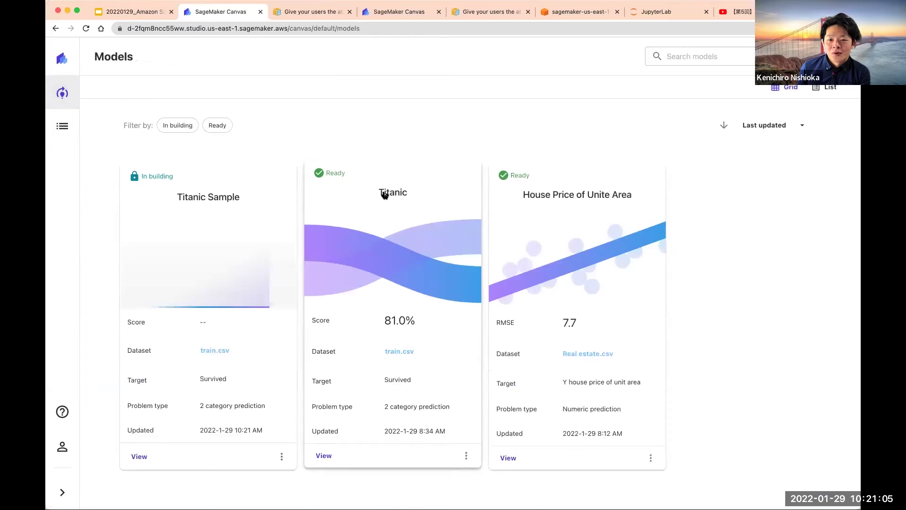
{"action": "left_click", "coordinate": [367, 215]}
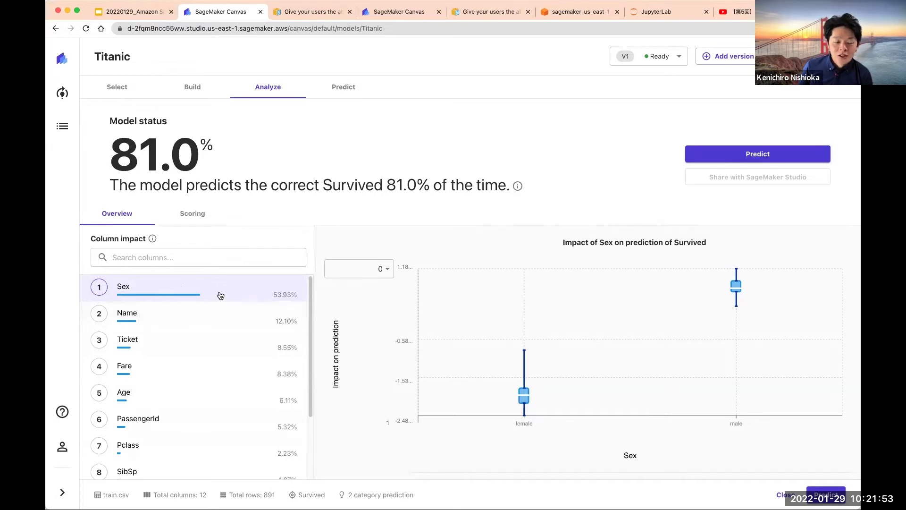
{"action": "left_click", "coordinate": [212, 323]}
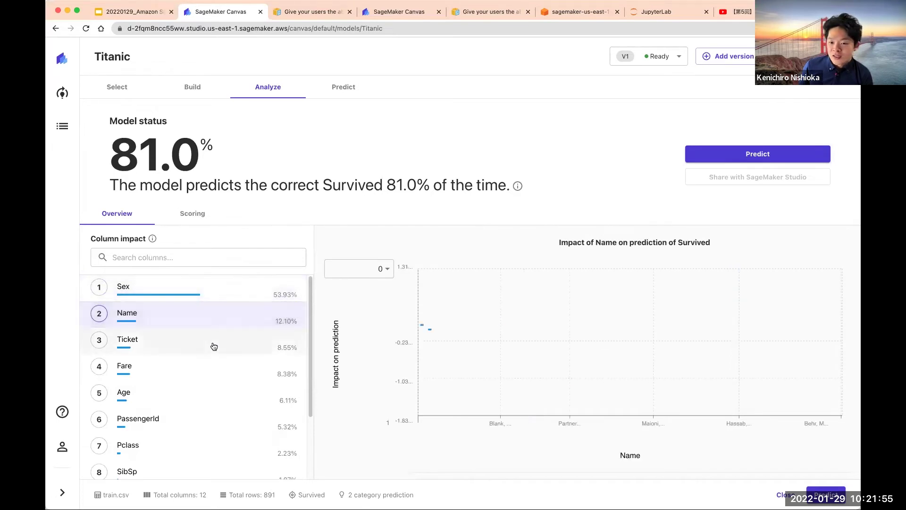
{"action": "left_click", "coordinate": [213, 346]}
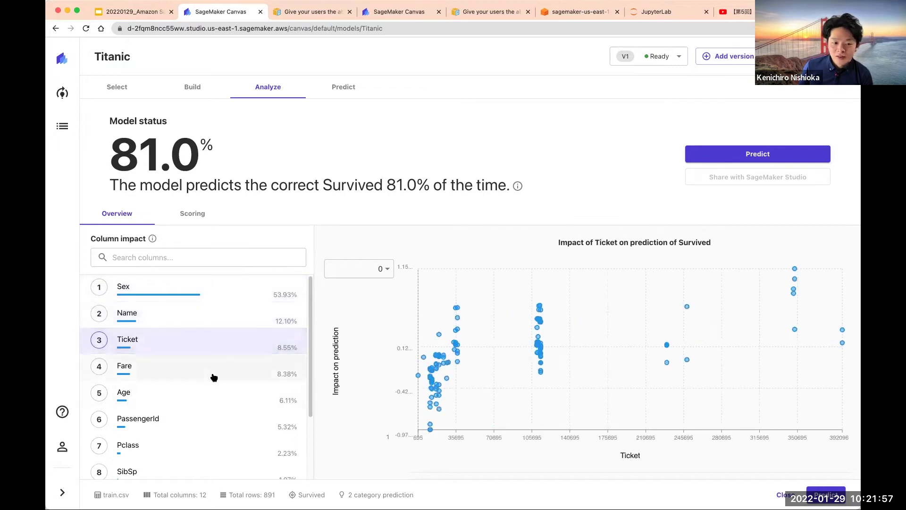
{"action": "left_click", "coordinate": [210, 373]}
{"action": "left_click", "coordinate": [211, 391]}
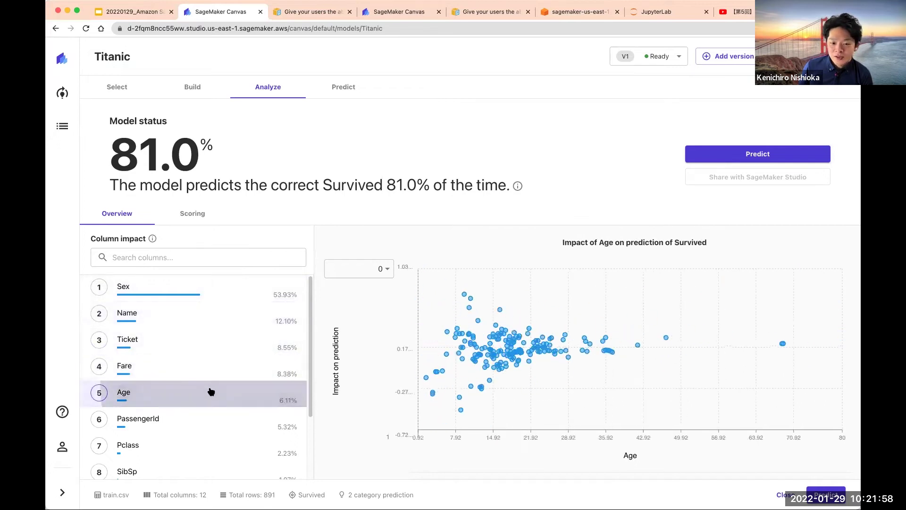
{"action": "left_click", "coordinate": [204, 427]}
{"action": "left_click", "coordinate": [264, 393]}
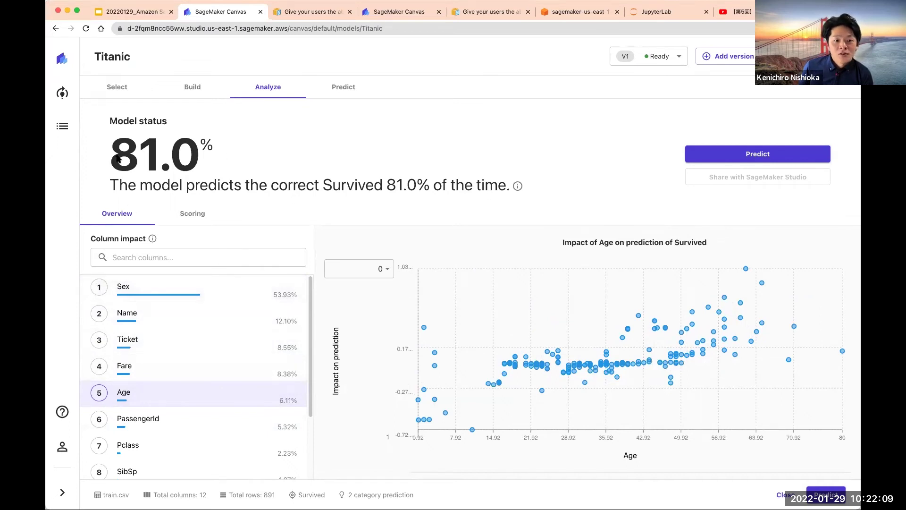
Review the Titanic model's scoring with predicted versus actual results, then inspect the advanced metrics and close them.
{"action": "left_click", "coordinate": [204, 215]}
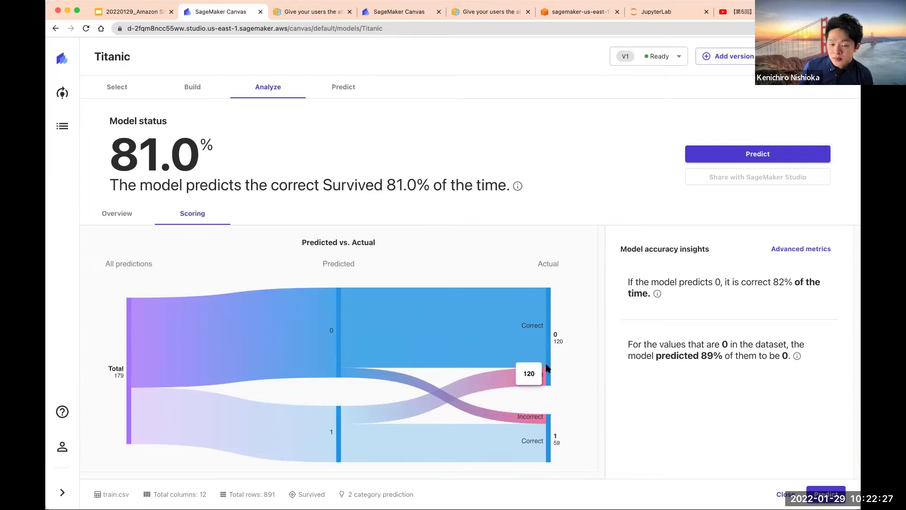
{"action": "left_click", "coordinate": [810, 252]}
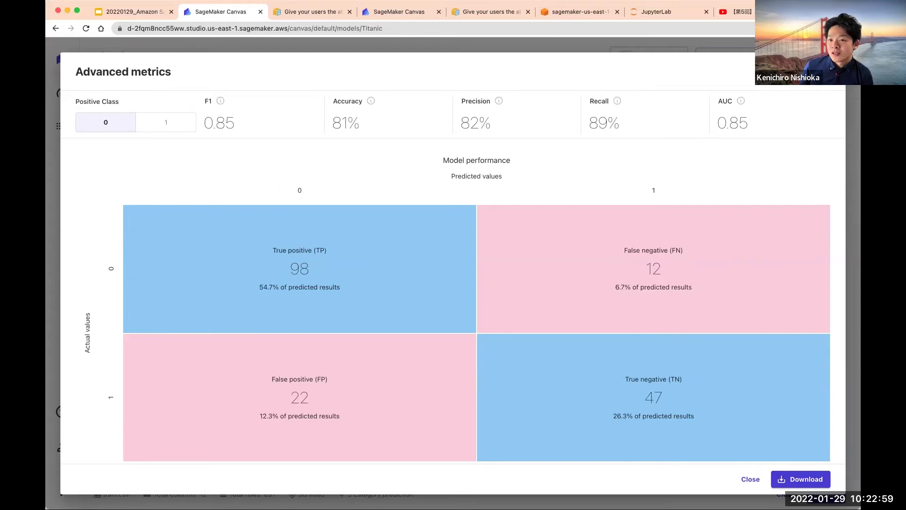
{"action": "key", "text": "Escape"}
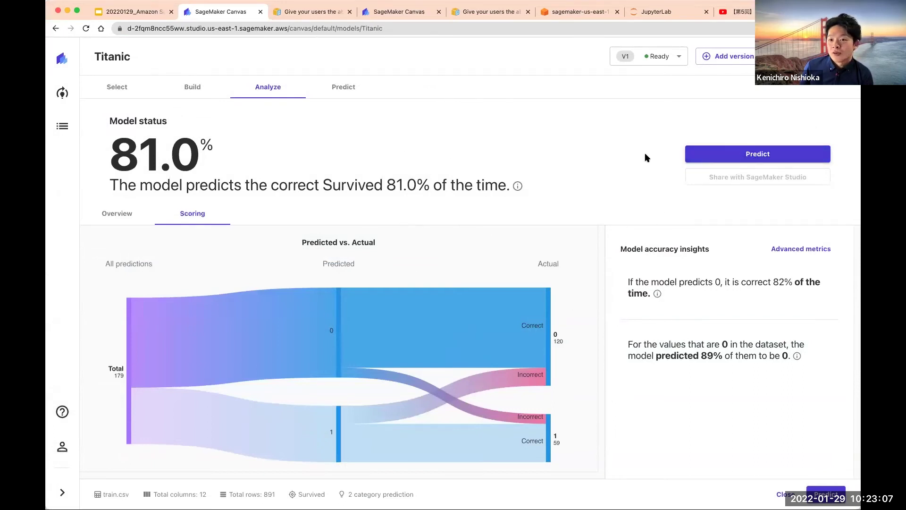
Go to the Titanic model's predictions and delete the existing batch prediction for test.csv.
{"action": "left_click", "coordinate": [798, 156]}
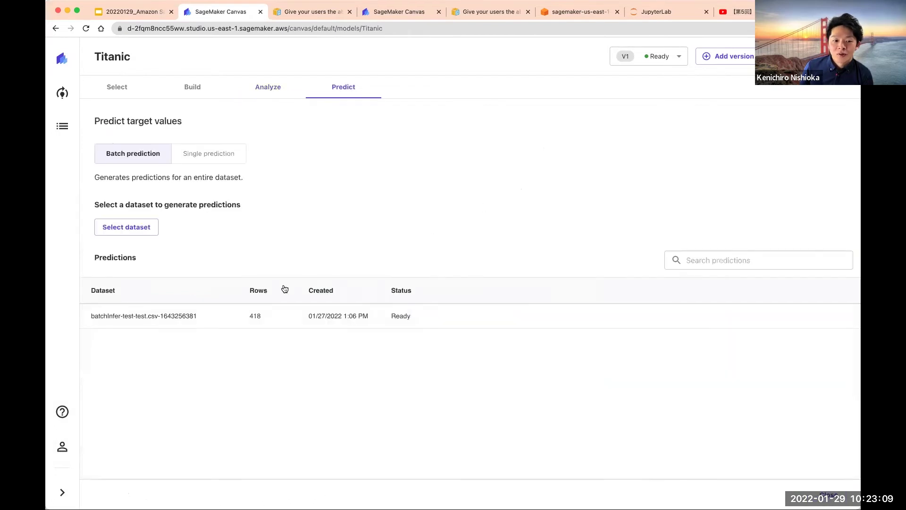
{"action": "mouse_move", "coordinate": [218, 316]}
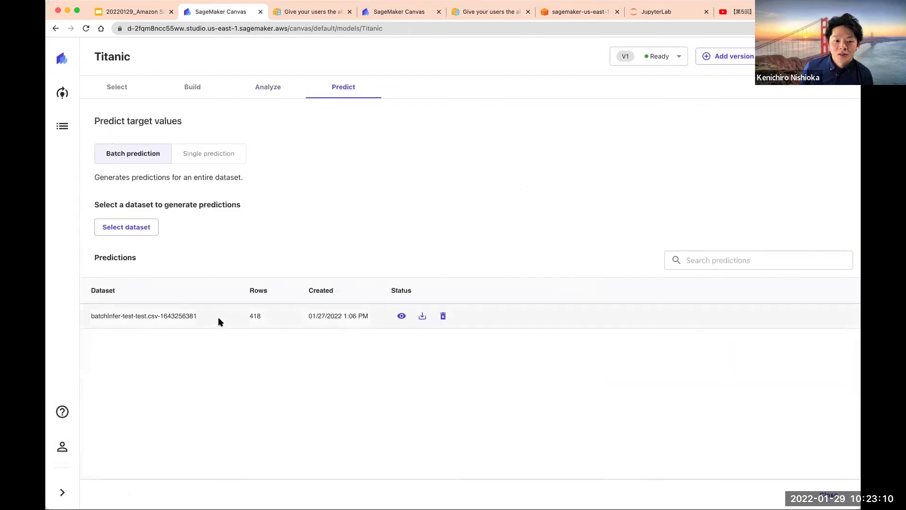
{"action": "left_click", "coordinate": [443, 315]}
{"action": "left_click", "coordinate": [586, 303]}
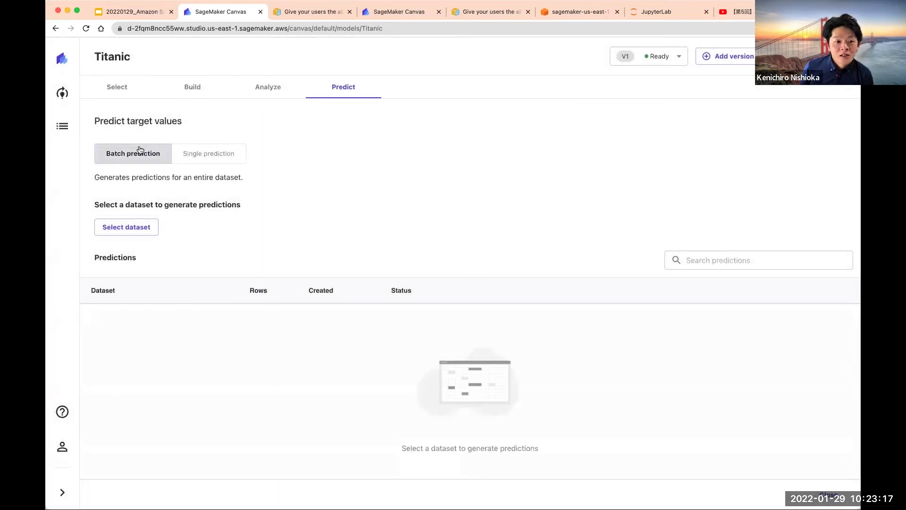
Generate a batch prediction with the Titanic model using the test.csv dataset.
{"action": "left_click", "coordinate": [209, 163]}
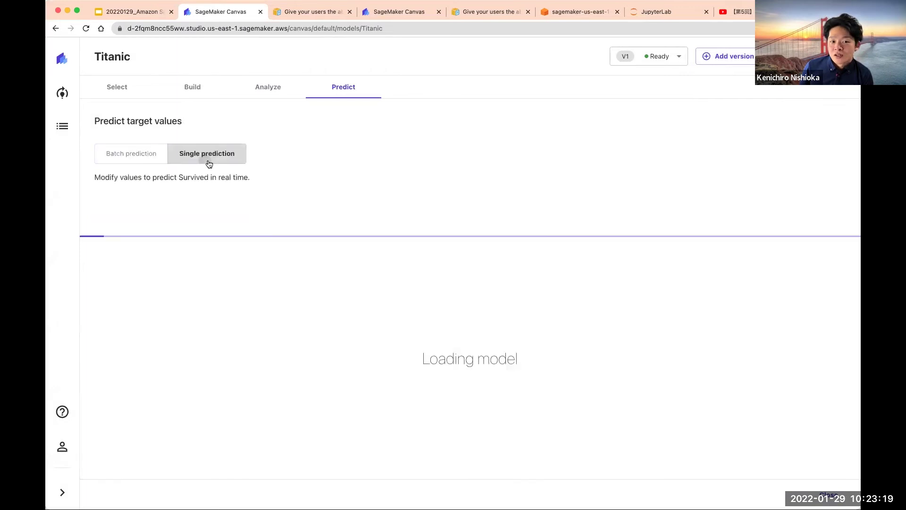
{"action": "left_click", "coordinate": [132, 155]}
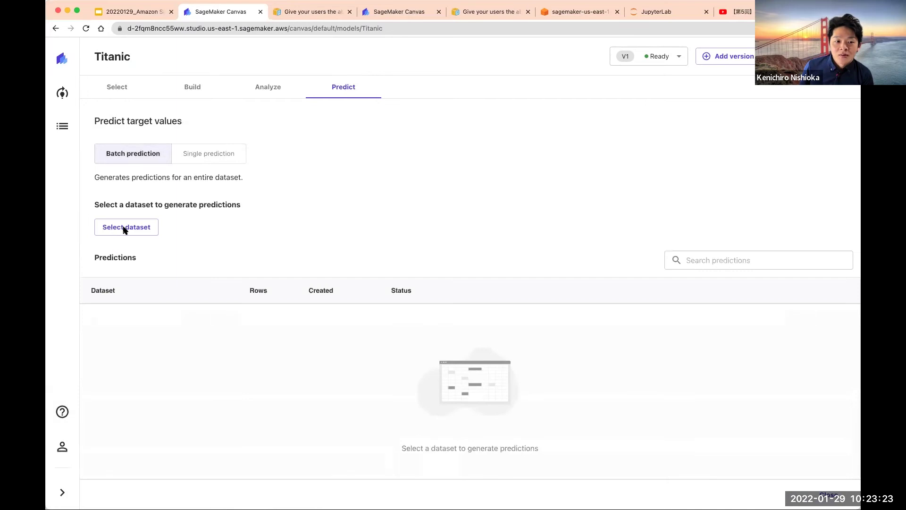
{"action": "left_click", "coordinate": [125, 228]}
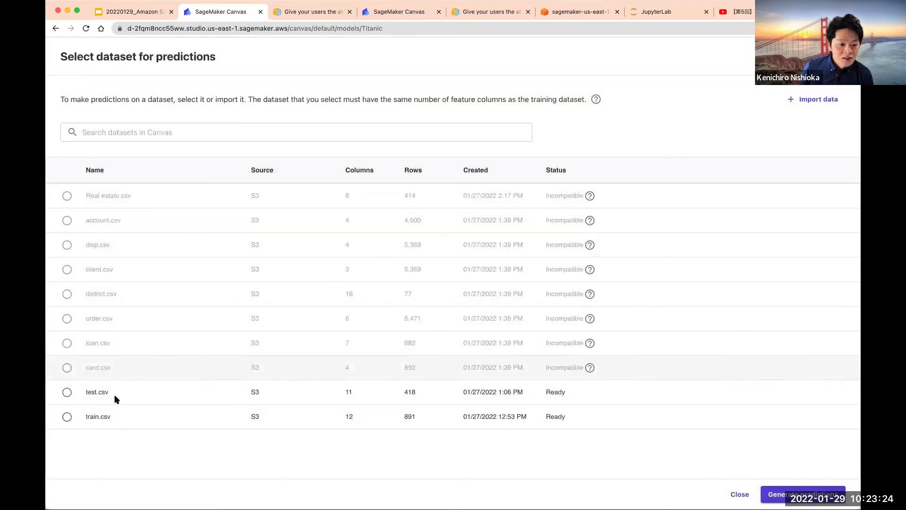
{"action": "left_click", "coordinate": [67, 393]}
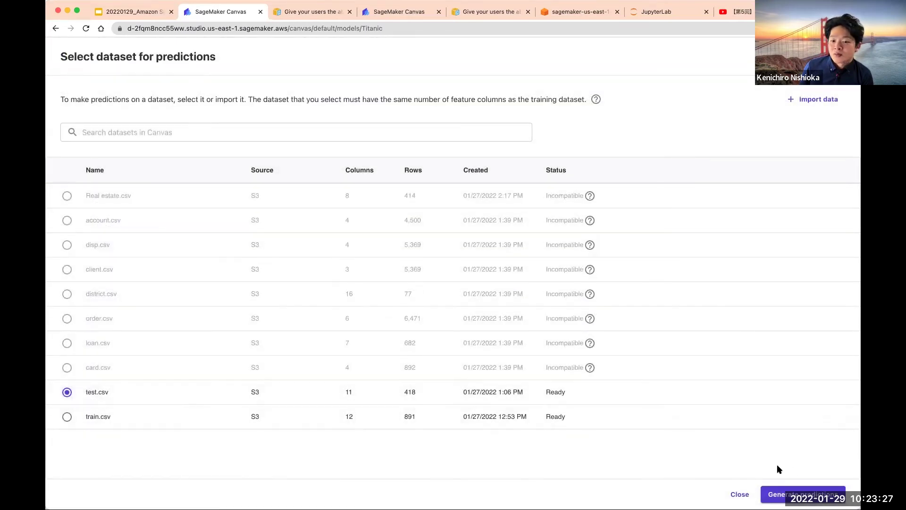
{"action": "left_click", "coordinate": [799, 492]}
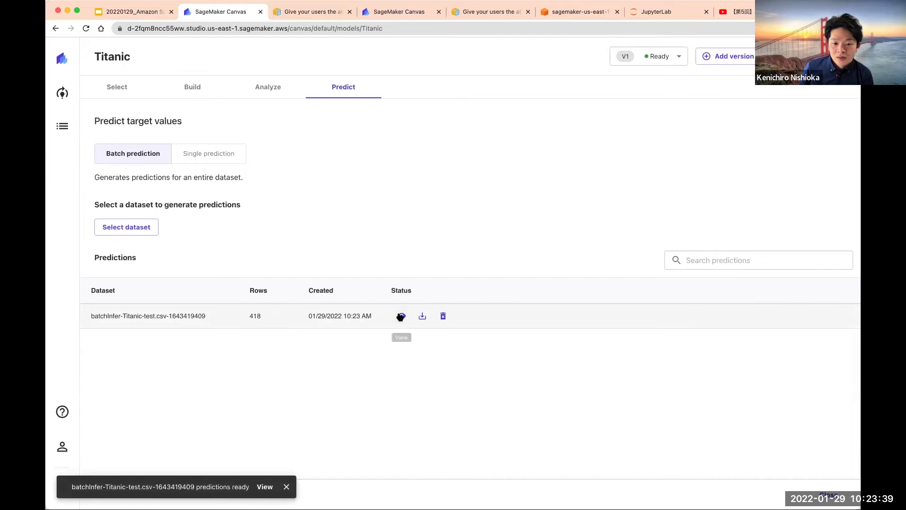
View the test.csv batch prediction results, examine the Survived predictions and probabilities, and close the results.
{"action": "left_click", "coordinate": [401, 317]}
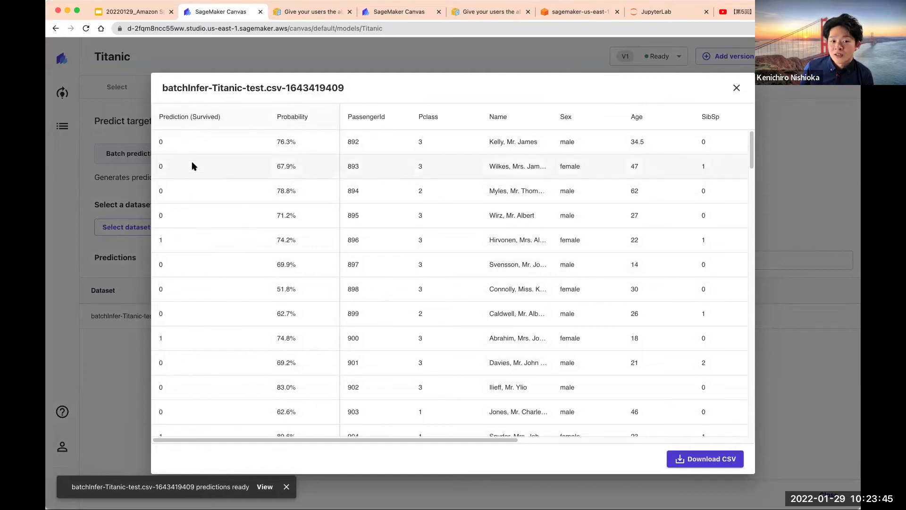
{"action": "scroll", "coordinate": [171, 253], "scroll_direction": "down", "scroll_amount": 10}
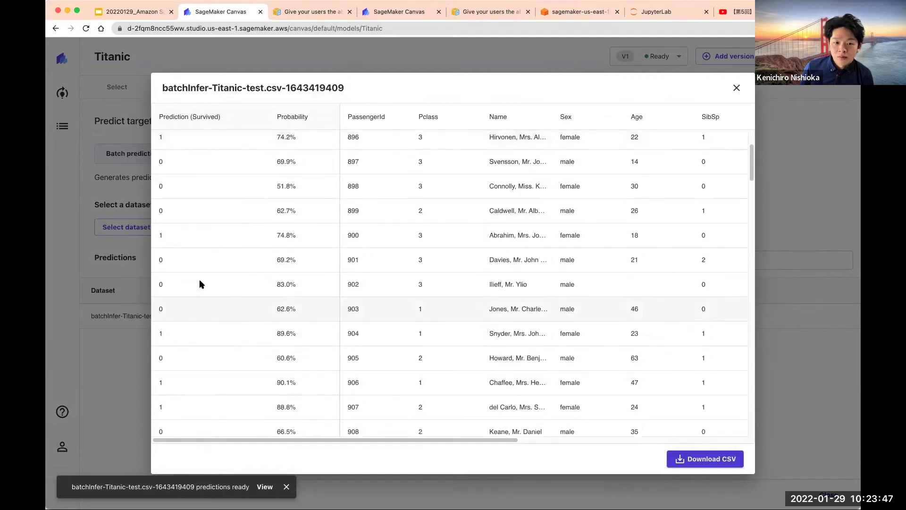
{"action": "scroll", "coordinate": [203, 282], "scroll_direction": "down", "scroll_amount": 2}
{"action": "scroll", "coordinate": [202, 281], "scroll_direction": "up", "scroll_amount": 10}
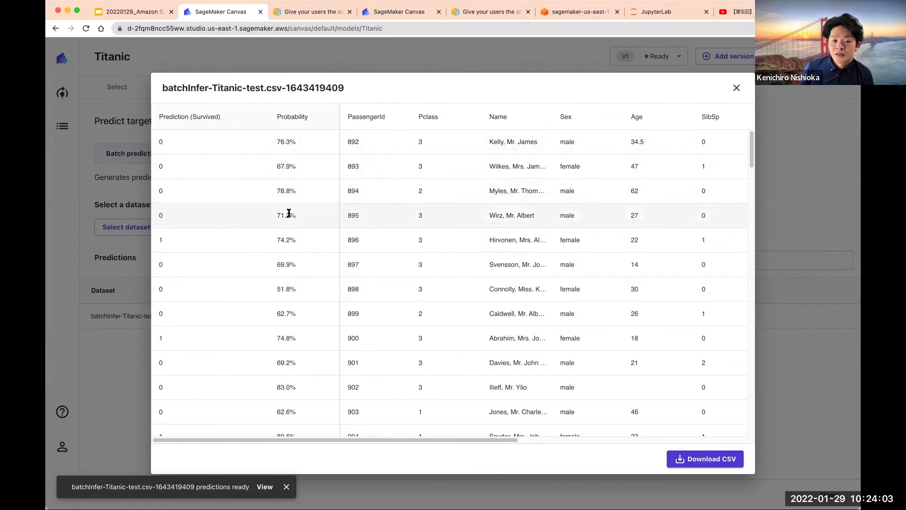
{"action": "scroll", "coordinate": [301, 229], "scroll_direction": "down", "scroll_amount": 2}
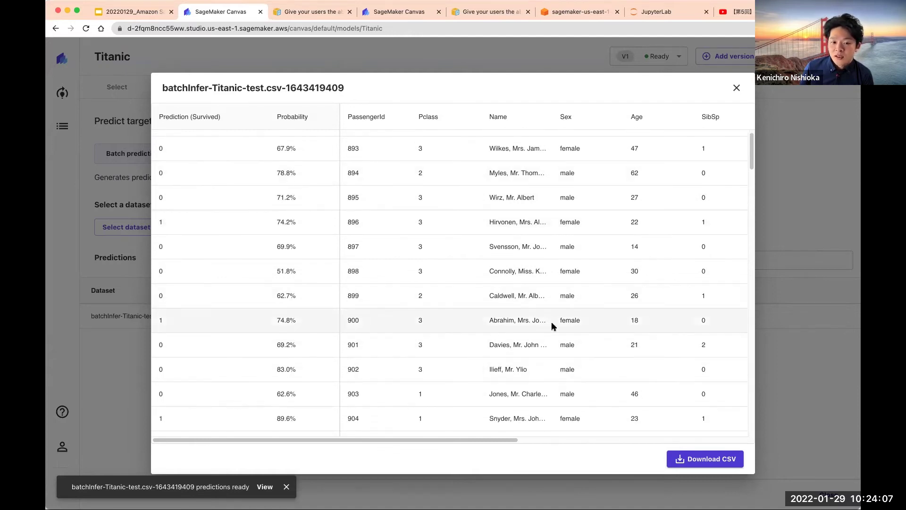
{"action": "left_click", "coordinate": [727, 467]}
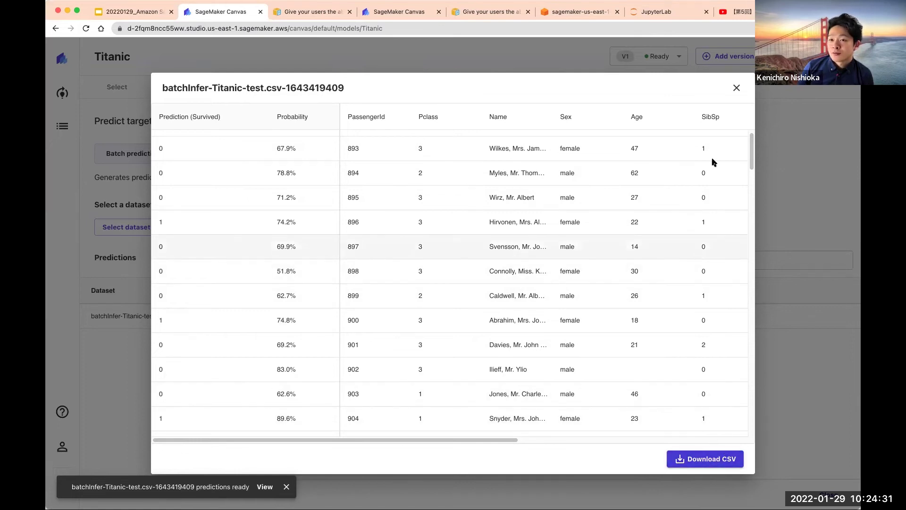
{"action": "left_click", "coordinate": [736, 90]}
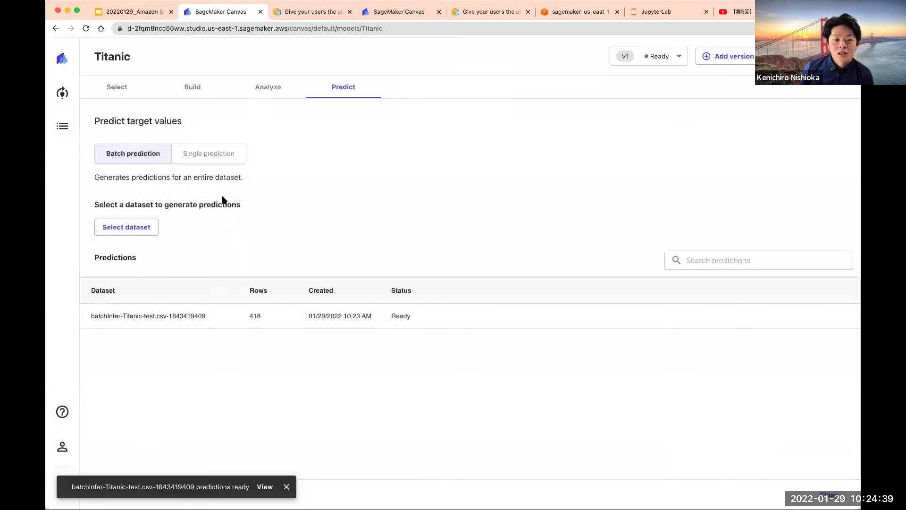
Switch to single prediction, look through the input columns, and set Sex to female.
{"action": "left_click", "coordinate": [218, 154]}
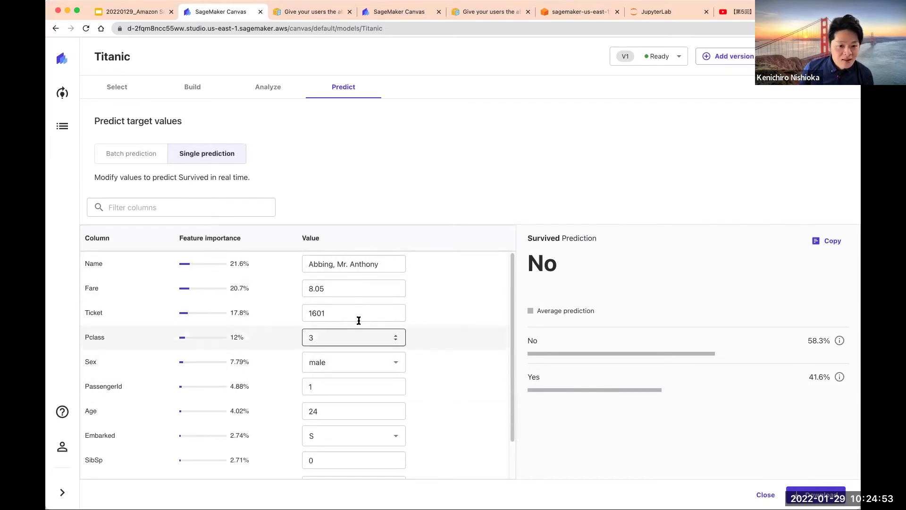
{"action": "scroll", "coordinate": [349, 312], "scroll_direction": "down", "scroll_amount": 1}
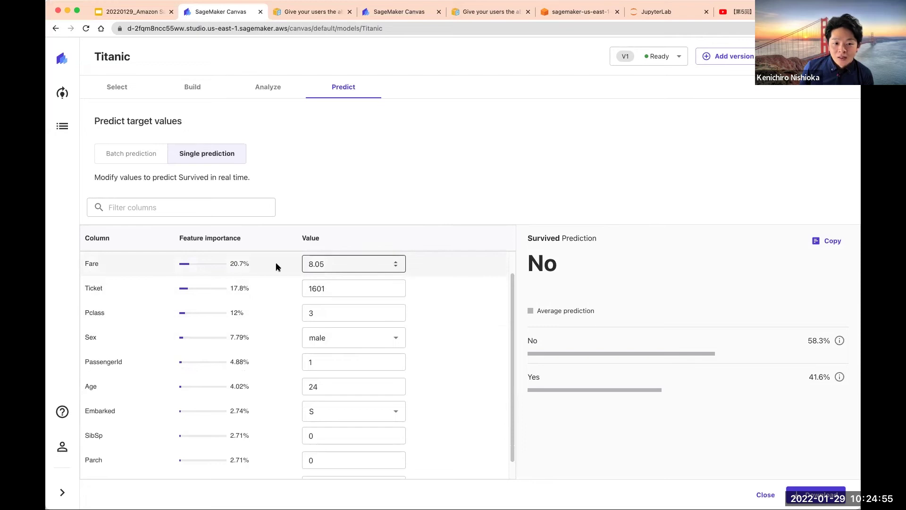
{"action": "scroll", "coordinate": [250, 289], "scroll_direction": "up", "scroll_amount": 1}
{"action": "scroll", "coordinate": [418, 295], "scroll_direction": "up", "scroll_amount": 1}
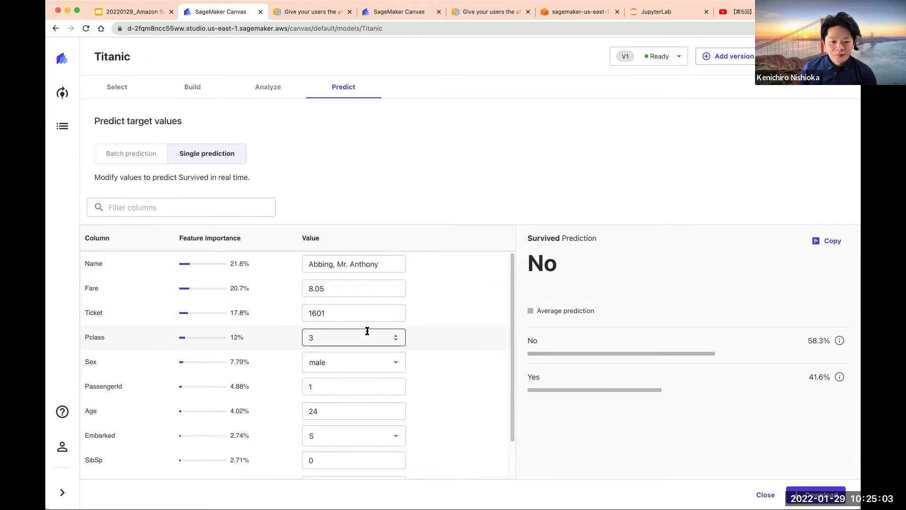
{"action": "scroll", "coordinate": [364, 340], "scroll_direction": "down", "scroll_amount": 1}
{"action": "left_click", "coordinate": [360, 350]}
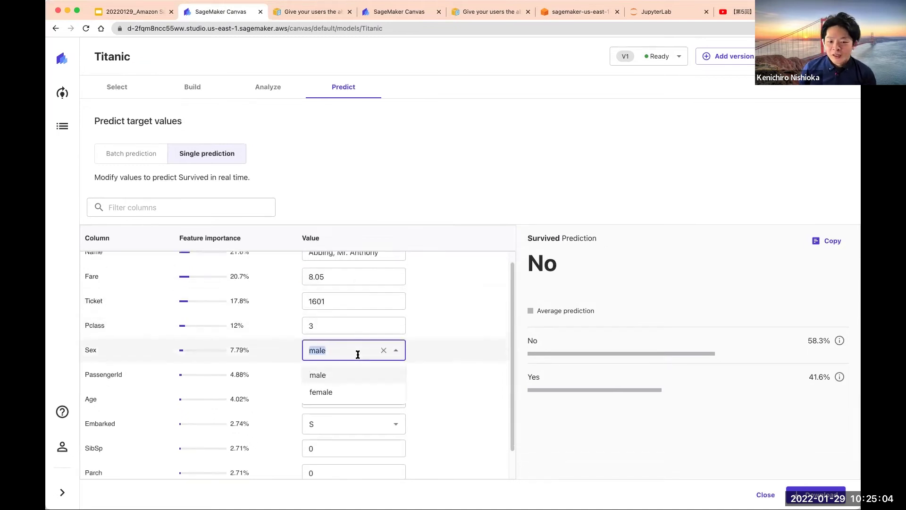
{"action": "left_click", "coordinate": [346, 391]}
{"action": "left_click", "coordinate": [550, 279]}
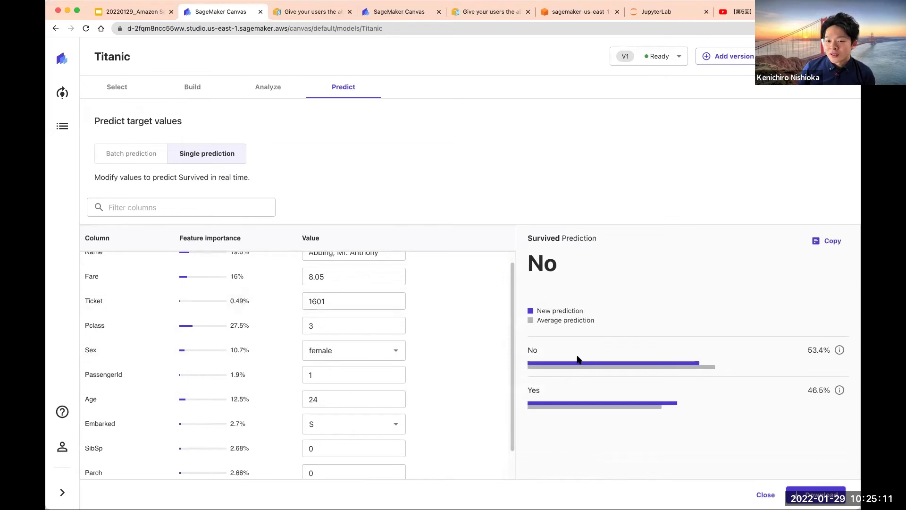
Change the title in the passenger's Name value from Mr. to Mrs. and update the Survived prediction.
{"action": "scroll", "coordinate": [406, 312], "scroll_direction": "up", "scroll_amount": 1}
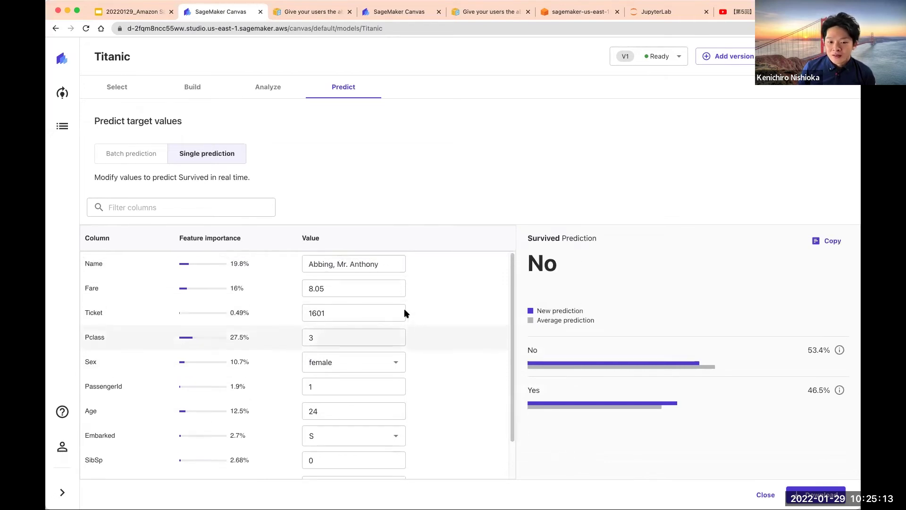
{"action": "left_click", "coordinate": [346, 263]}
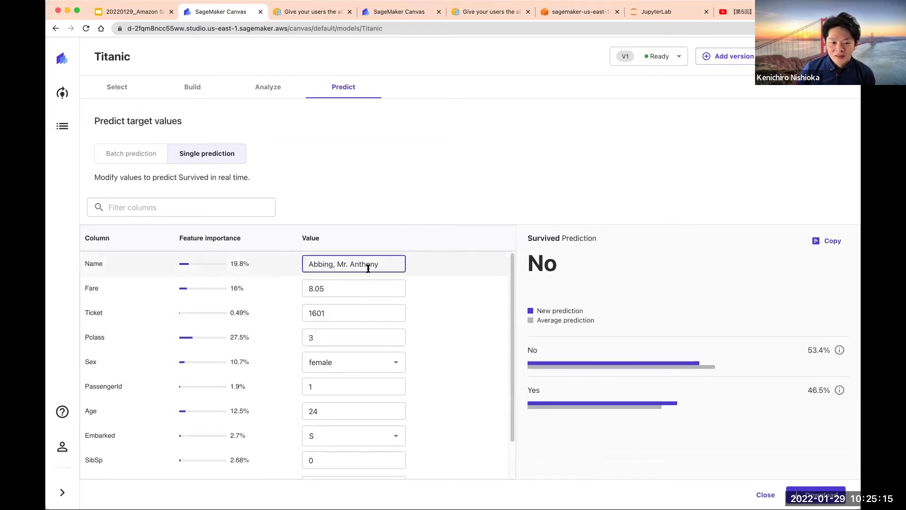
{"action": "type", "text": "s"}
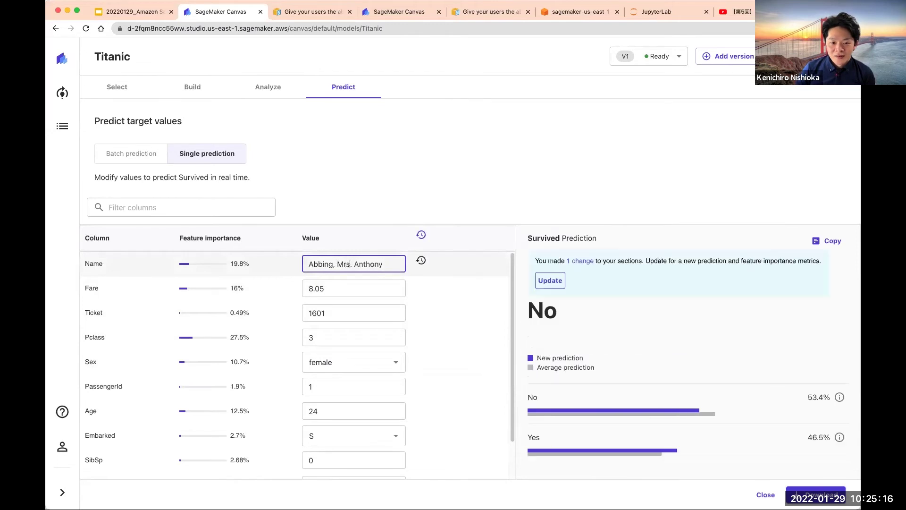
{"action": "left_click", "coordinate": [550, 280]}
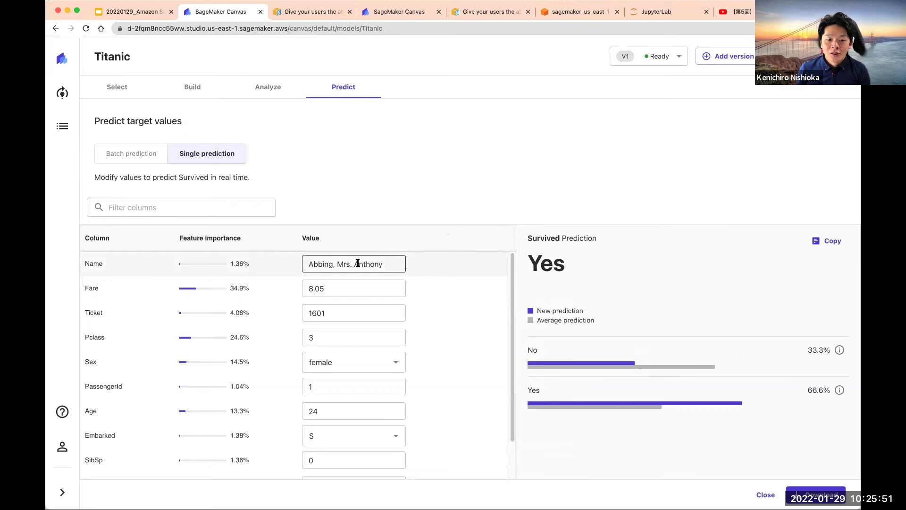
{"action": "double_click", "coordinate": [344, 263]}
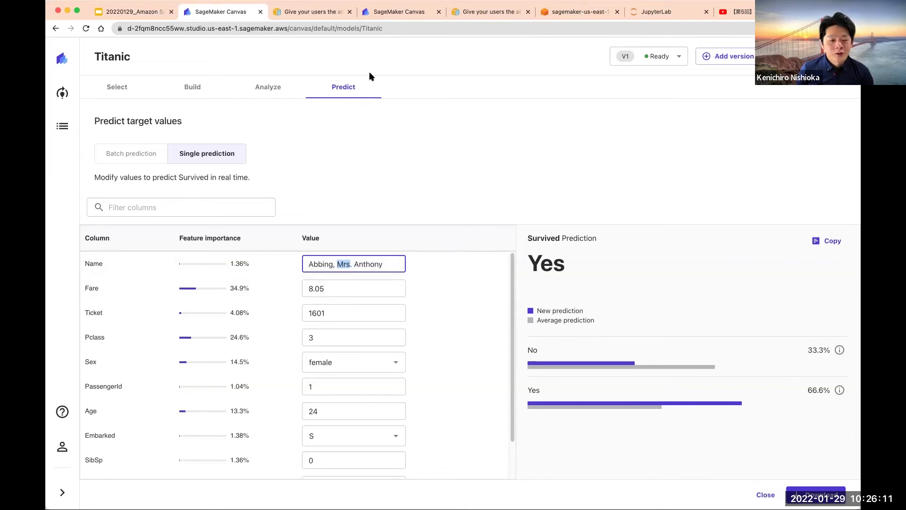
Open the House Price of Unite Area model's build view and examine the X4 number of convenience stores and X2 house age column details.
{"action": "left_click", "coordinate": [63, 93]}
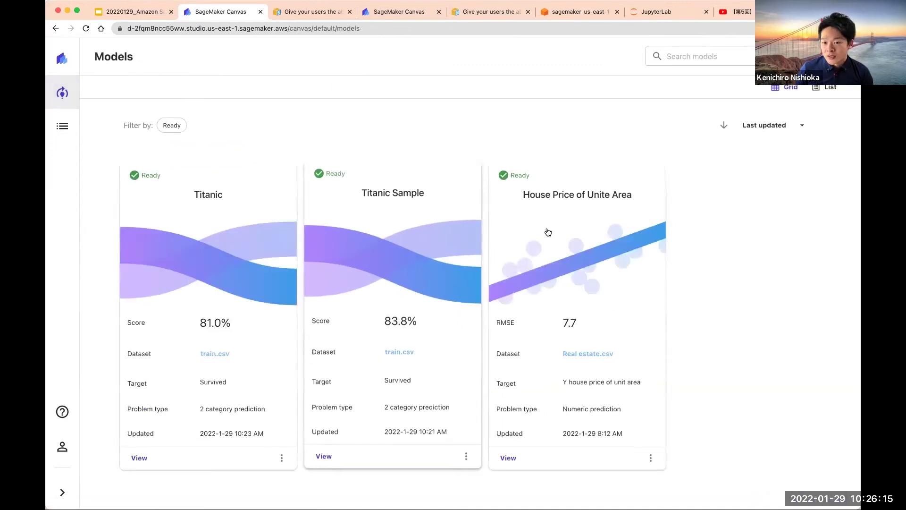
{"action": "left_click", "coordinate": [561, 204]}
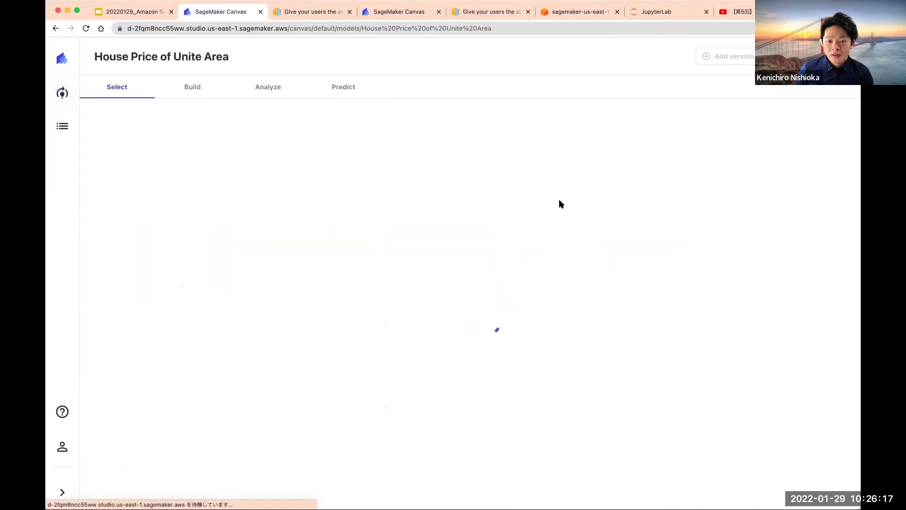
{"action": "left_click", "coordinate": [125, 90]}
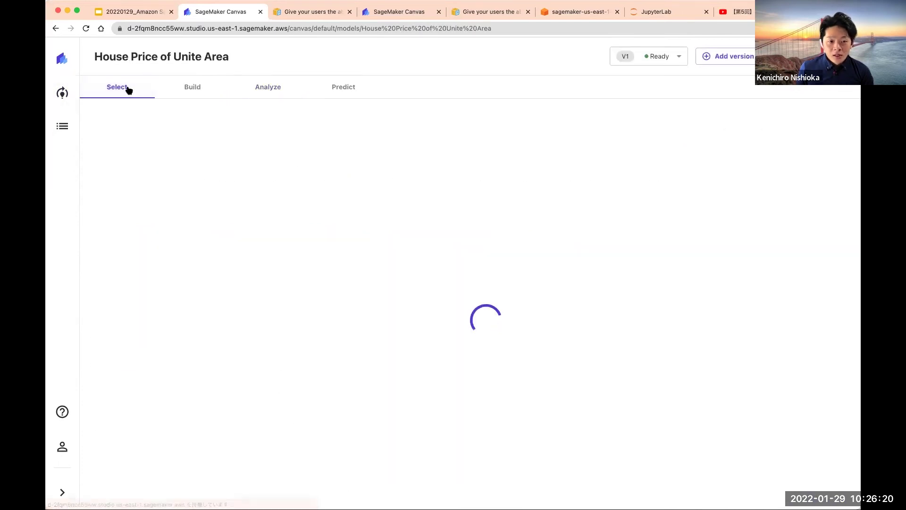
{"action": "left_click", "coordinate": [170, 90]}
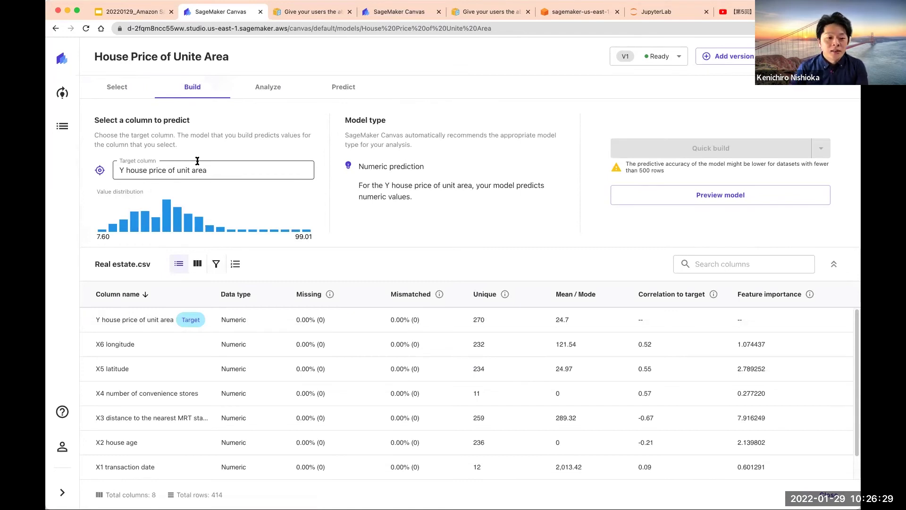
{"action": "left_click", "coordinate": [157, 400]}
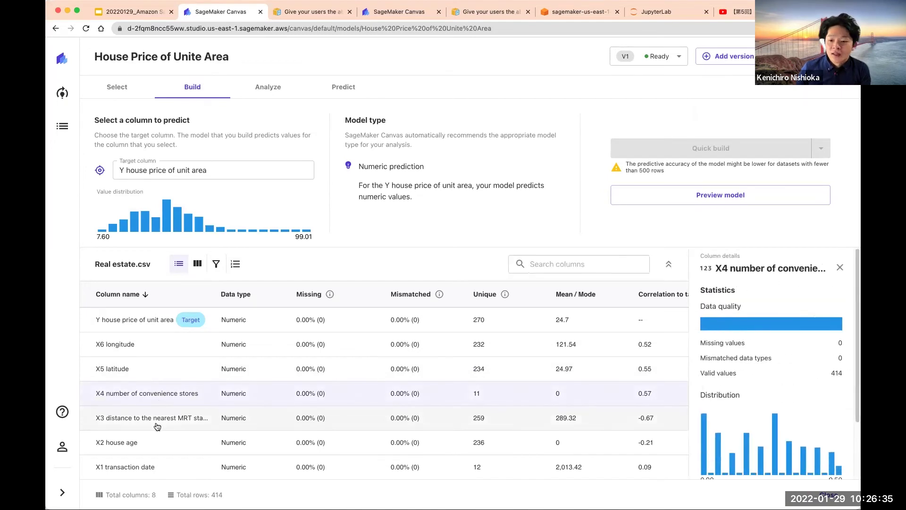
{"action": "left_click", "coordinate": [160, 449]}
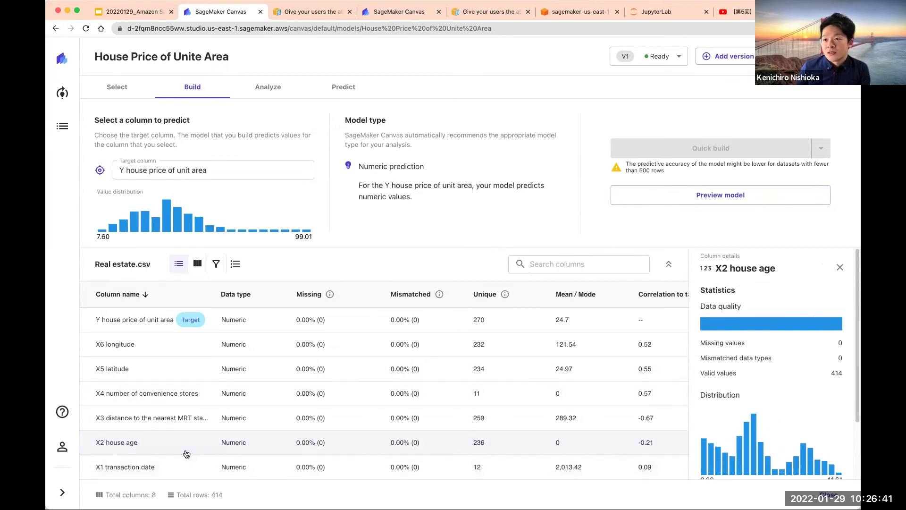
{"action": "mouse_move", "coordinate": [218, 211]}
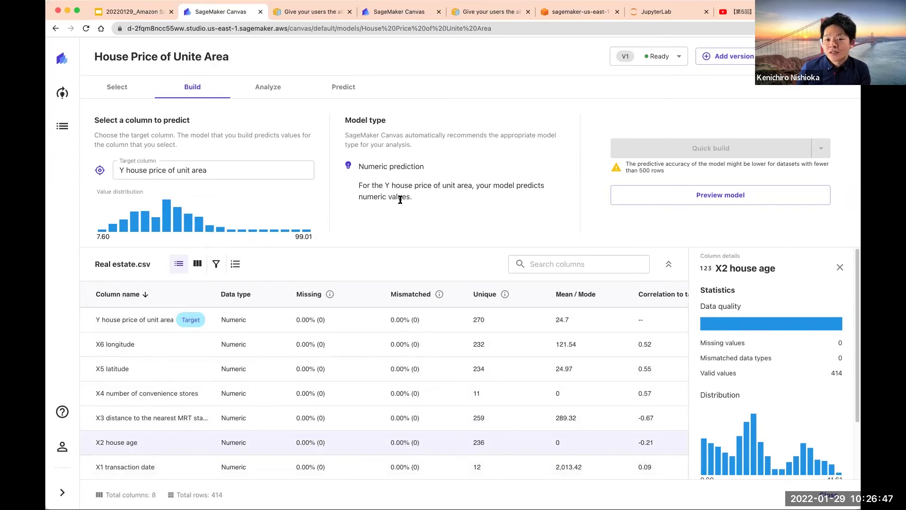
Analyze the house price model by viewing each column's impact chart, returning to X3 distance to the nearest MRT station.
{"action": "left_click", "coordinate": [270, 79]}
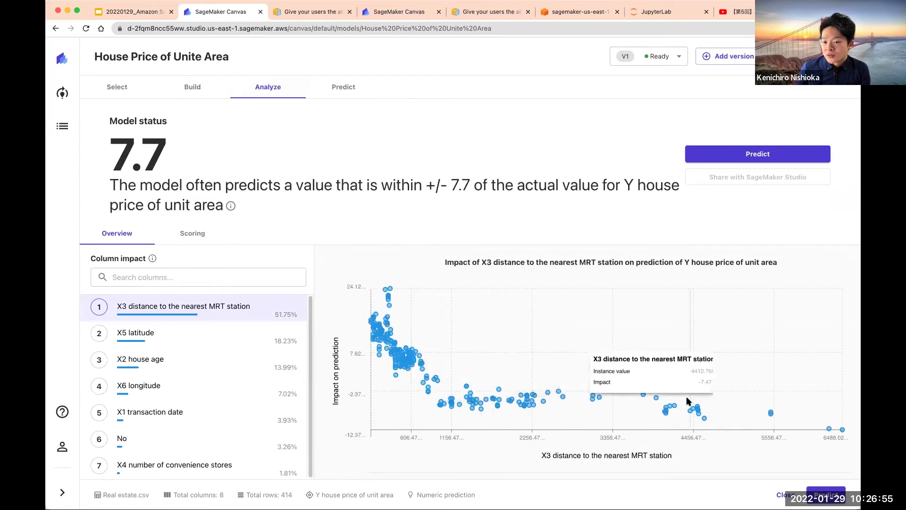
{"action": "left_click", "coordinate": [210, 343]}
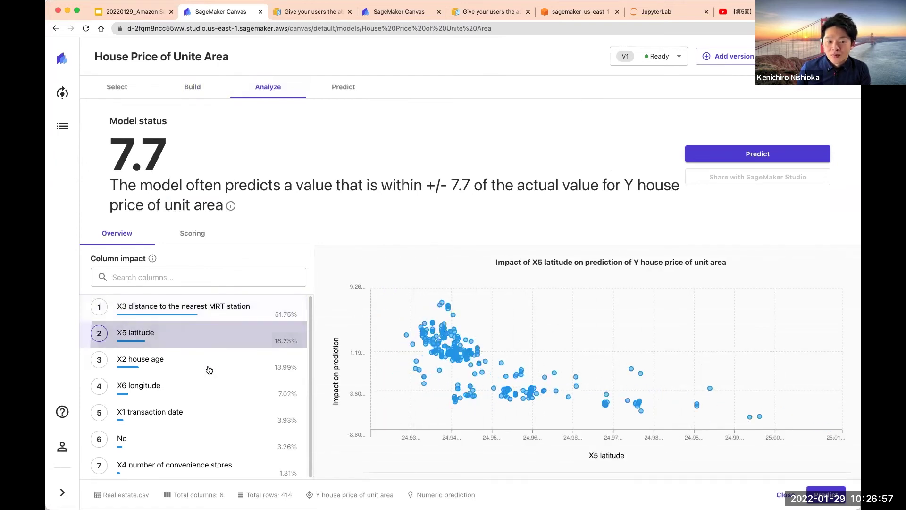
{"action": "left_click", "coordinate": [209, 370]}
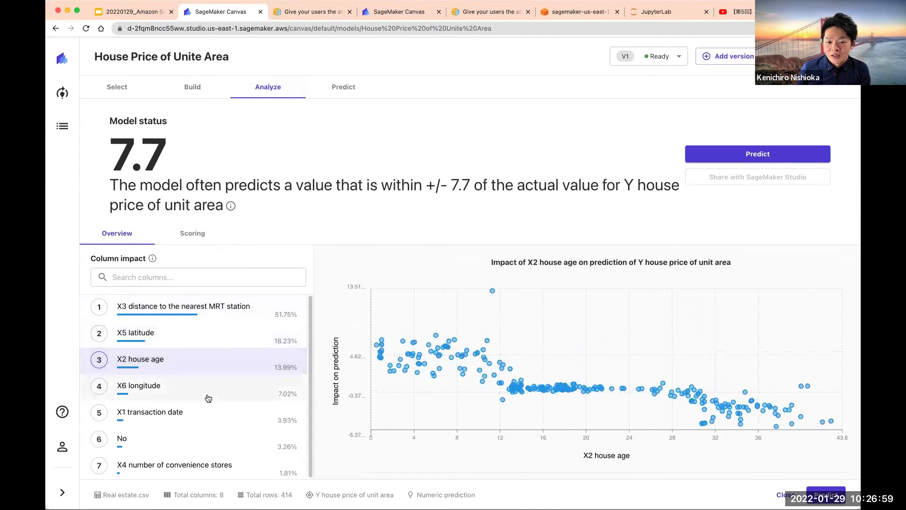
{"action": "left_click", "coordinate": [207, 392]}
{"action": "left_click", "coordinate": [208, 414]}
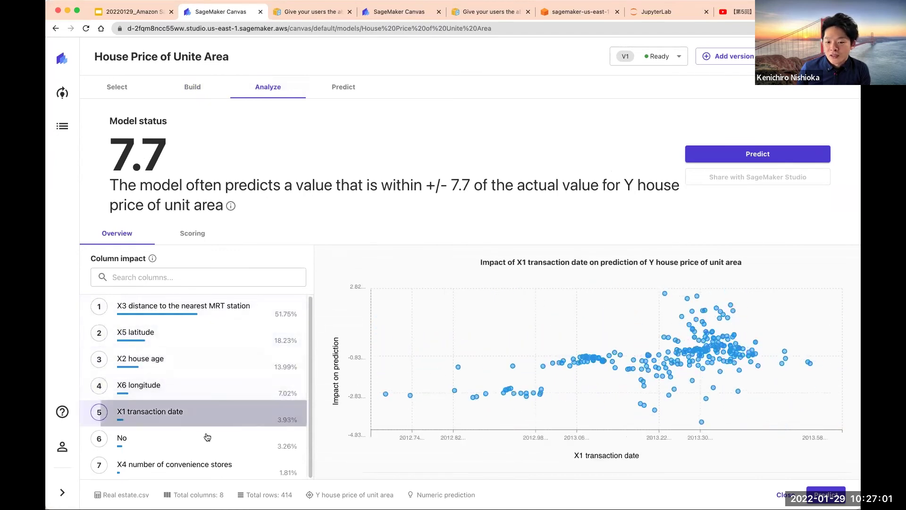
{"action": "left_click", "coordinate": [208, 437]}
{"action": "left_click", "coordinate": [200, 471]}
{"action": "left_click", "coordinate": [267, 330]}
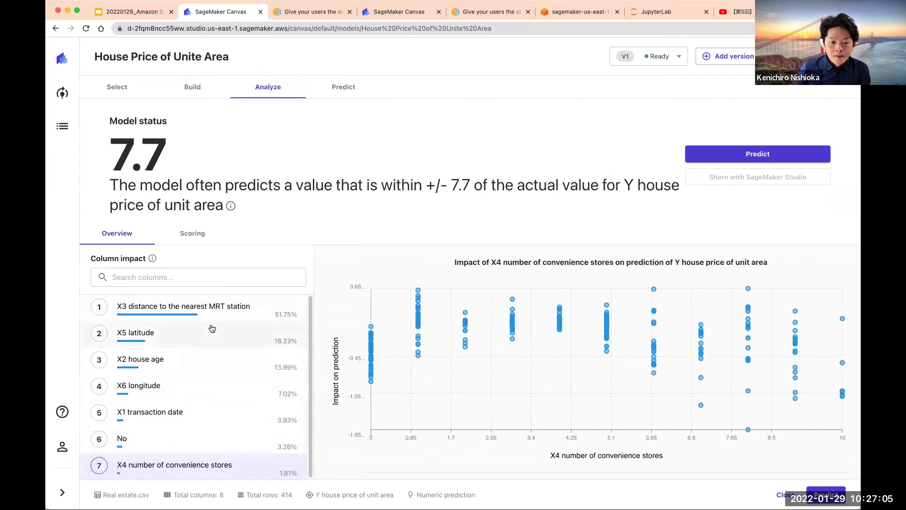
{"action": "left_click", "coordinate": [243, 307]}
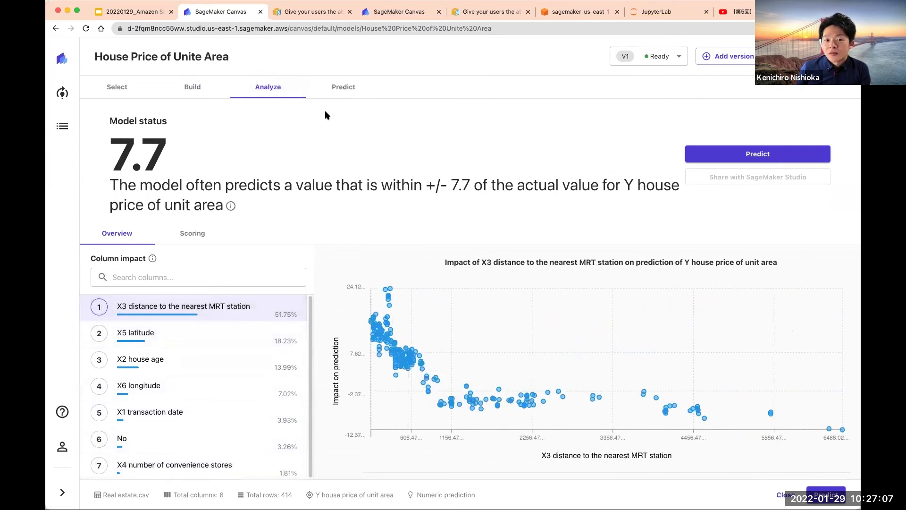
Switch the house price model to single prediction, set X4 number of convenience stores to 3, and update the prediction.
{"action": "left_click", "coordinate": [346, 91]}
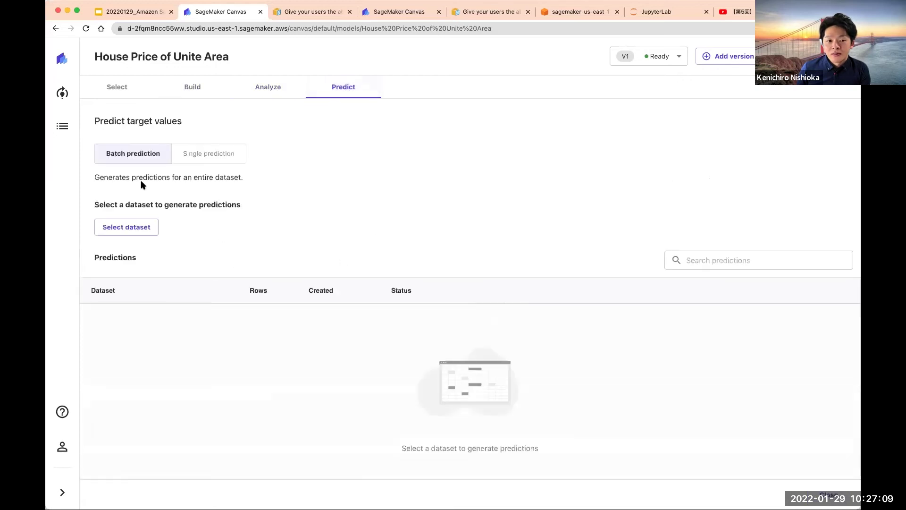
{"action": "left_click", "coordinate": [224, 161]}
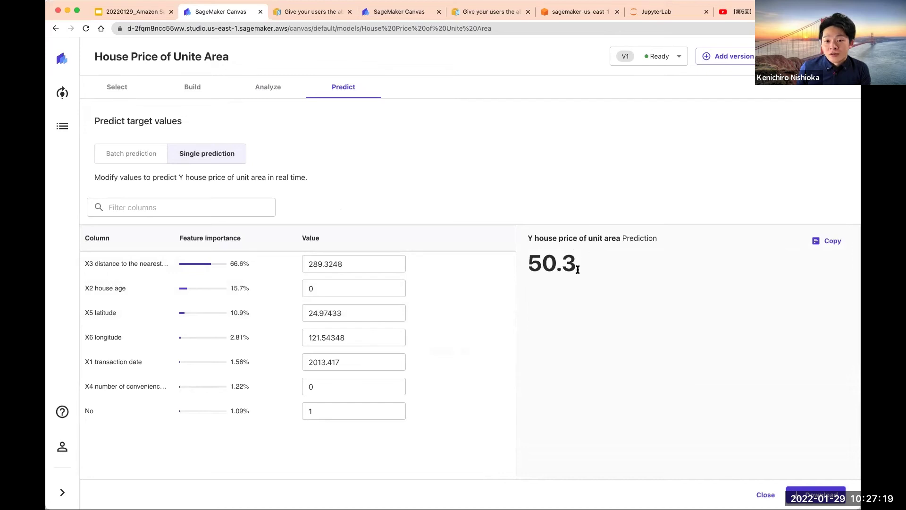
{"action": "left_click", "coordinate": [328, 380]}
{"action": "double_click", "coordinate": [327, 382]}
{"action": "type", "text": "3"}
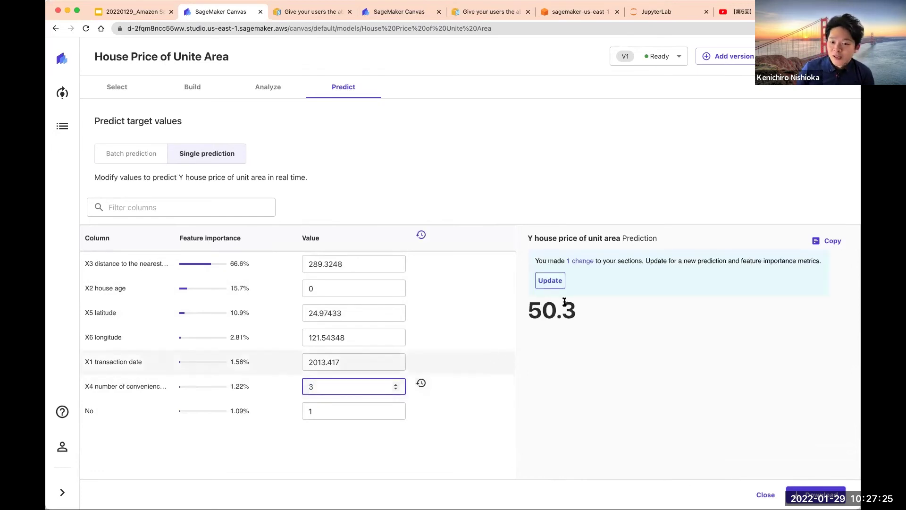
{"action": "left_click", "coordinate": [551, 280]}
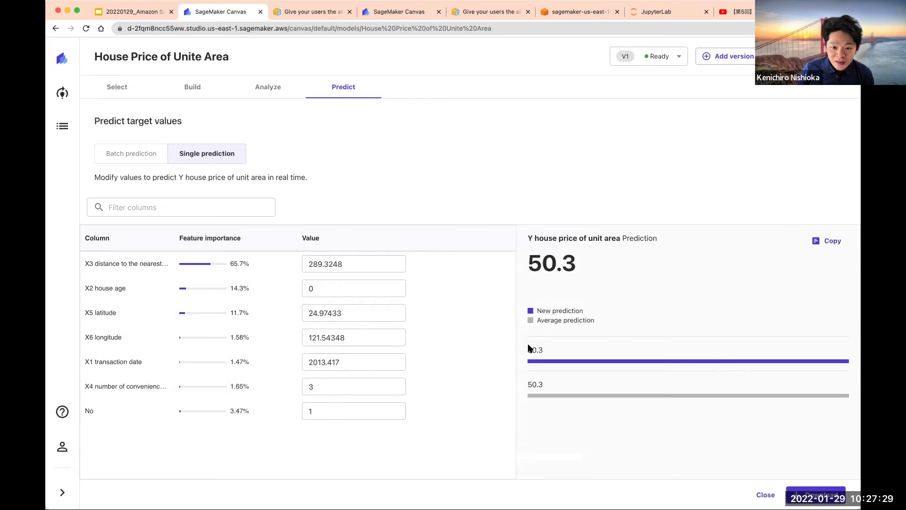
Set X2 house age to 100 and update the house price prediction.
{"action": "left_click", "coordinate": [369, 390]}
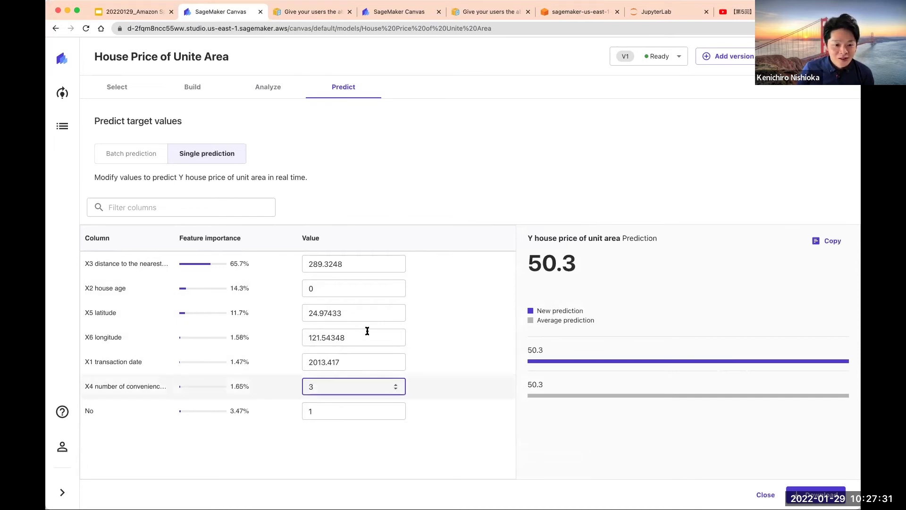
{"action": "double_click", "coordinate": [335, 387]}
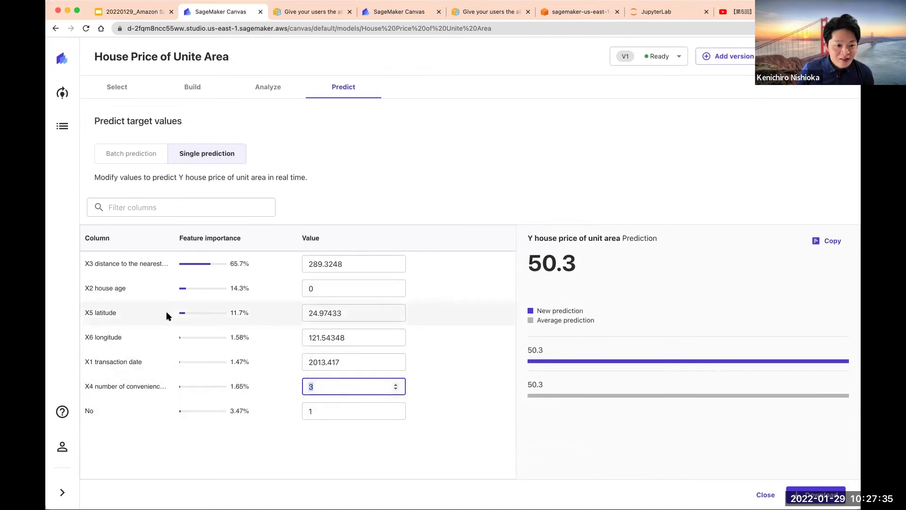
{"action": "left_click", "coordinate": [334, 288]}
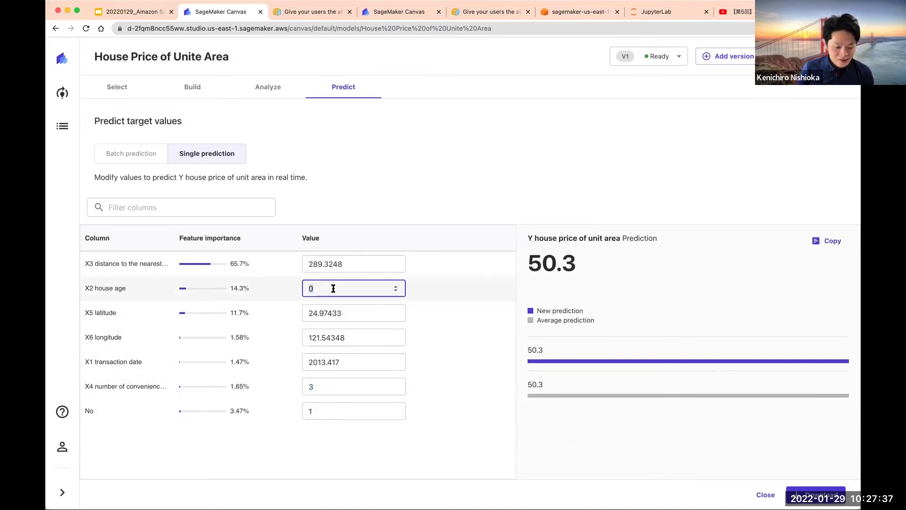
{"action": "type", "text": "100"}
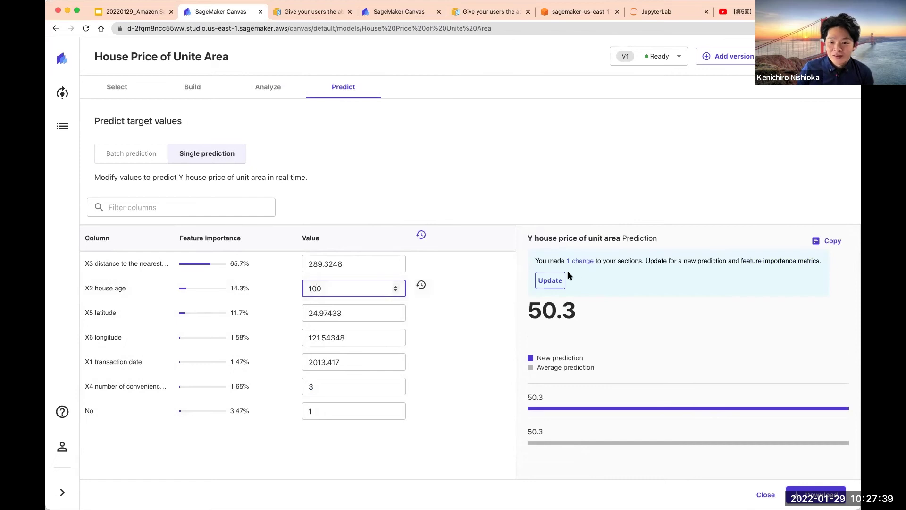
{"action": "left_click", "coordinate": [542, 281]}
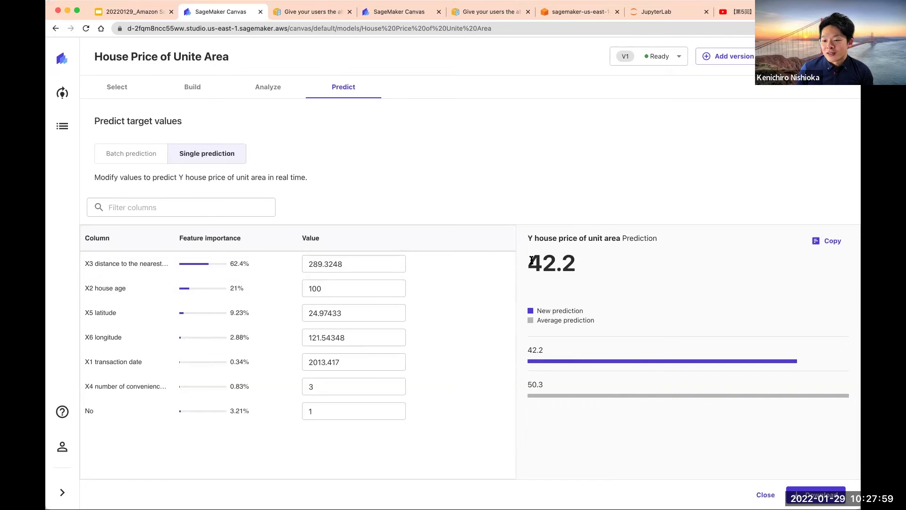
Close and reopen the House Price of Unite Area model from the model list, and add a new version to it.
{"action": "left_click", "coordinate": [761, 494]}
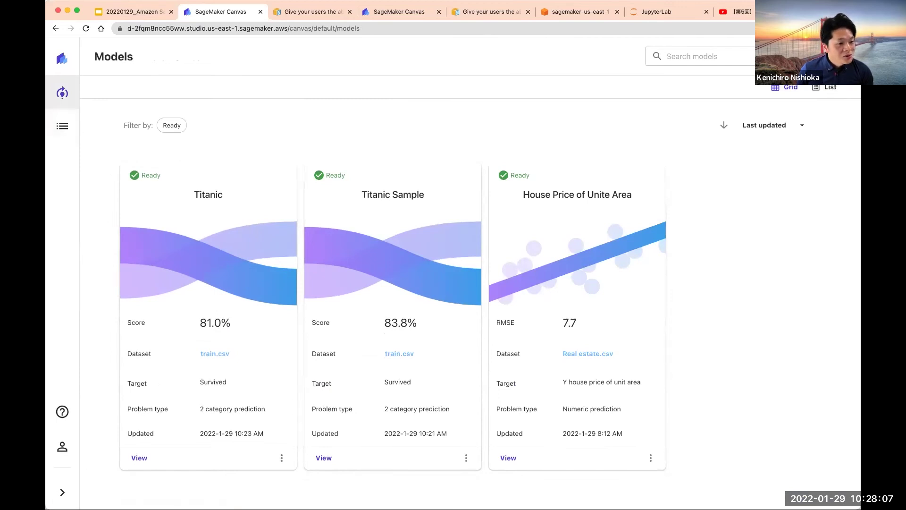
{"action": "left_click", "coordinate": [347, 245]}
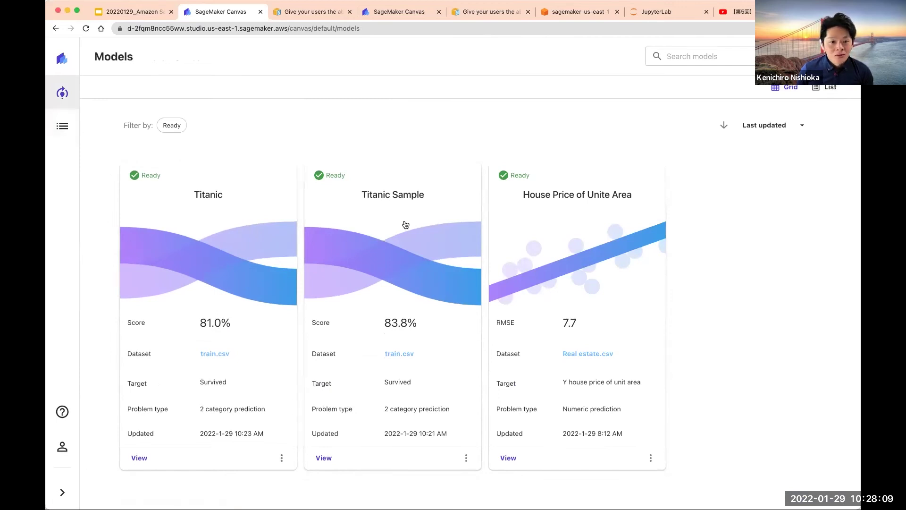
{"action": "left_click", "coordinate": [582, 218]}
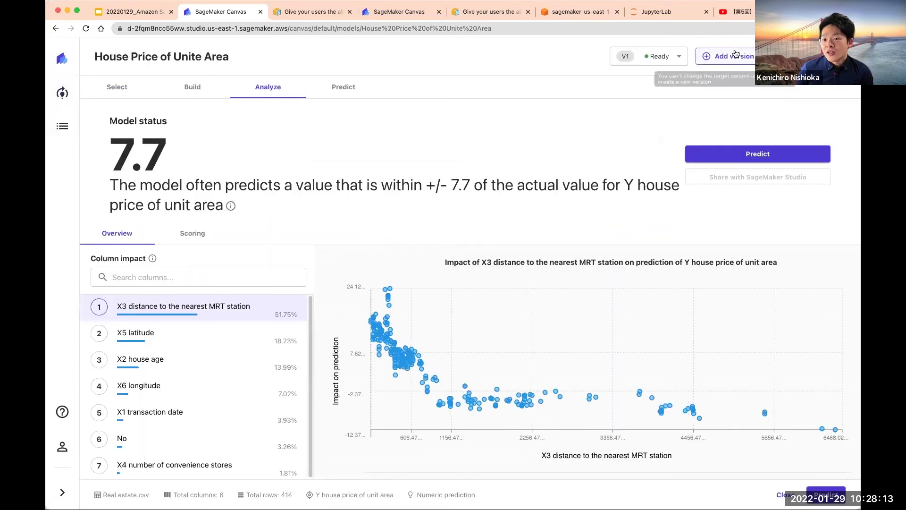
{"action": "left_click", "coordinate": [733, 61]}
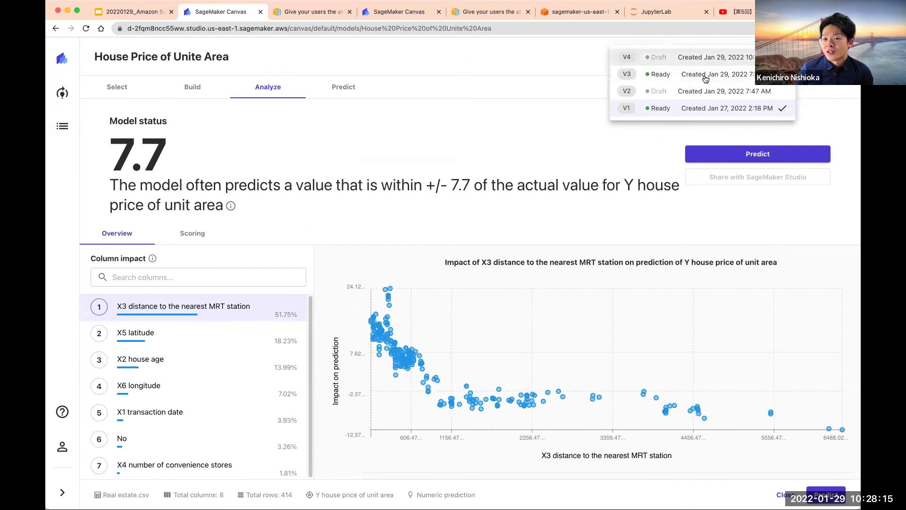
Show the build settings of the house price model and keep version V1 selected in its version list.
{"action": "left_click", "coordinate": [189, 88]}
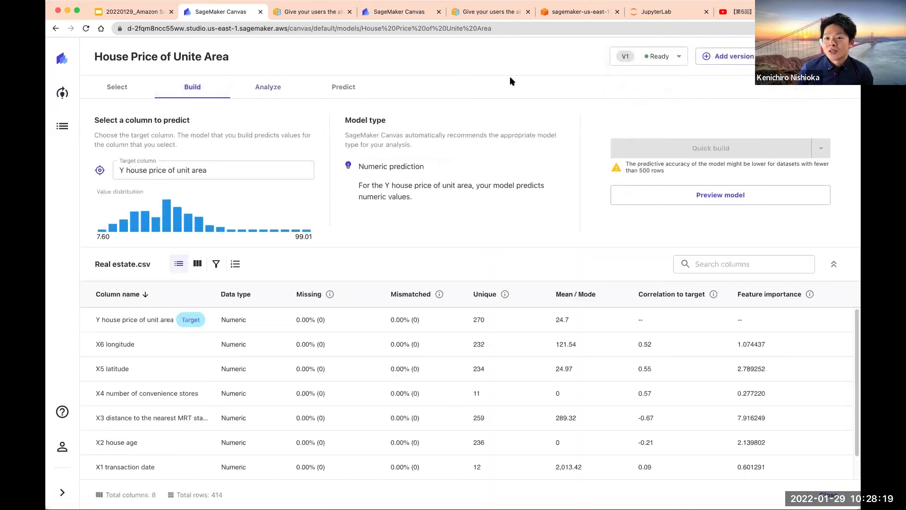
{"action": "left_click", "coordinate": [670, 58]}
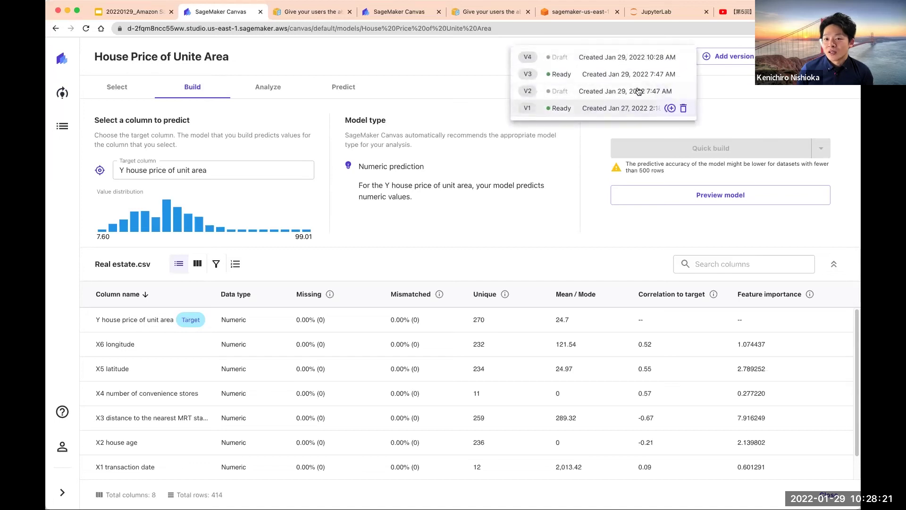
{"action": "left_click", "coordinate": [634, 108]}
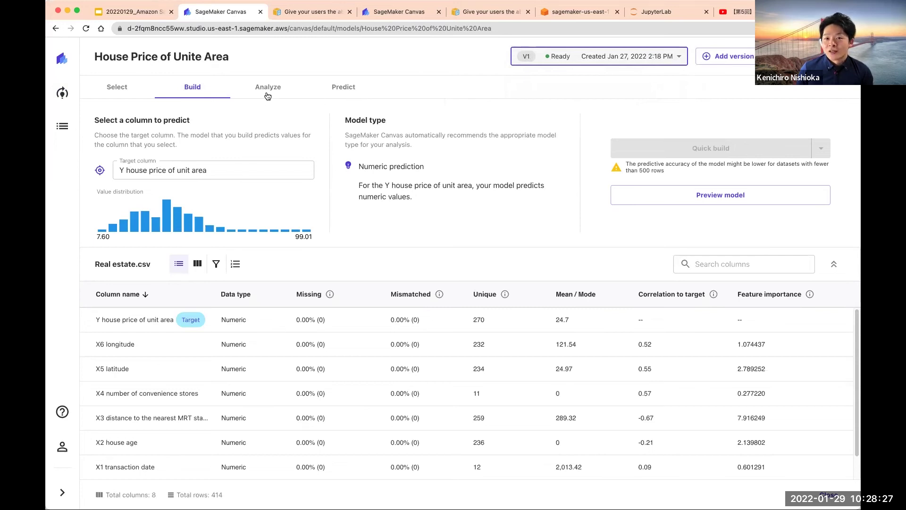
Switch the house price model to draft version V4 and open its dataset selection.
{"action": "left_click", "coordinate": [611, 58]}
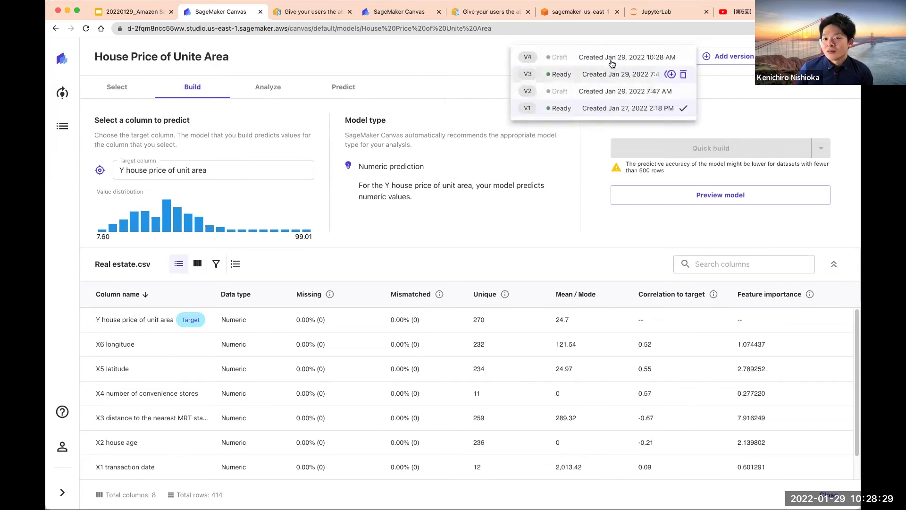
{"action": "left_click", "coordinate": [611, 61]}
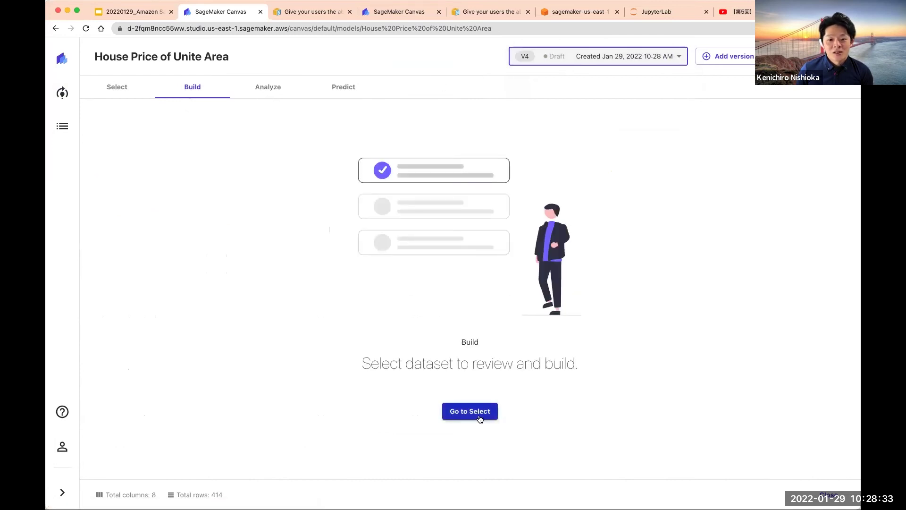
{"action": "left_click", "coordinate": [124, 97]}
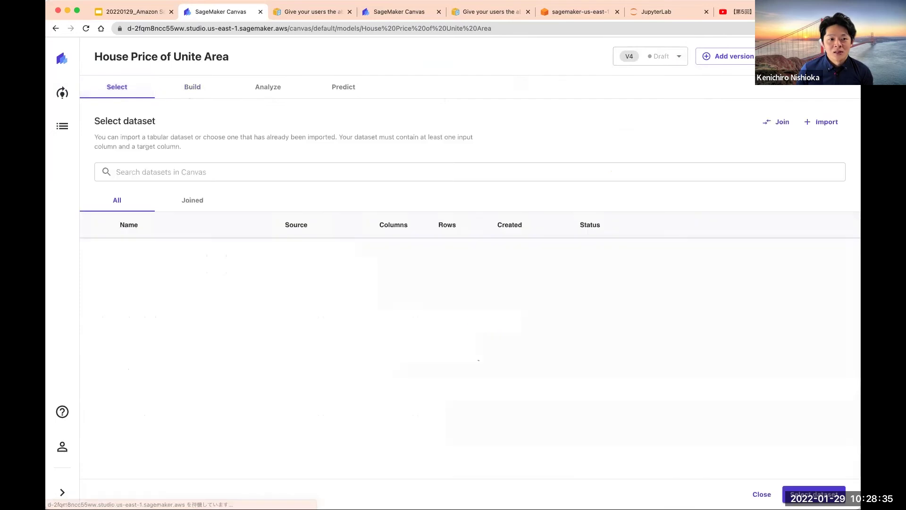
Open the join editor for the datasets and remove the disp.csv node along with its subsequent joins.
{"action": "left_click", "coordinate": [62, 127]}
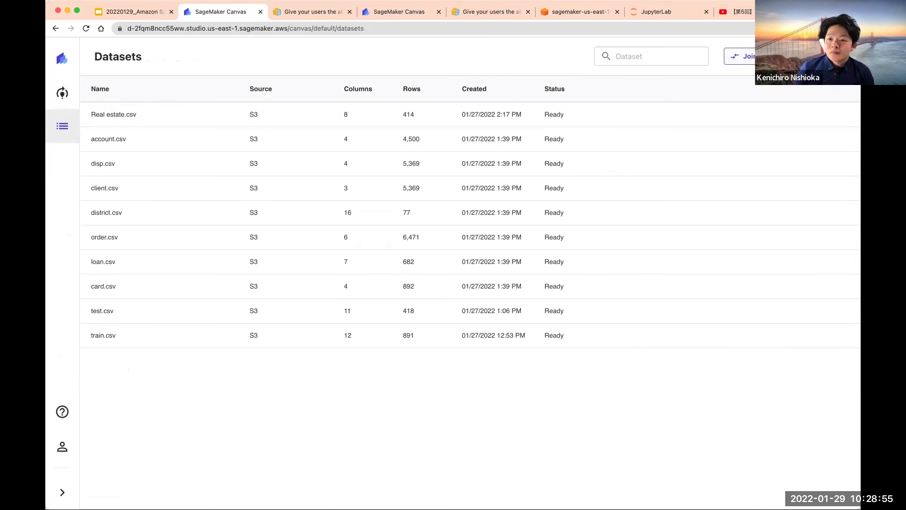
{"action": "left_click", "coordinate": [742, 56]}
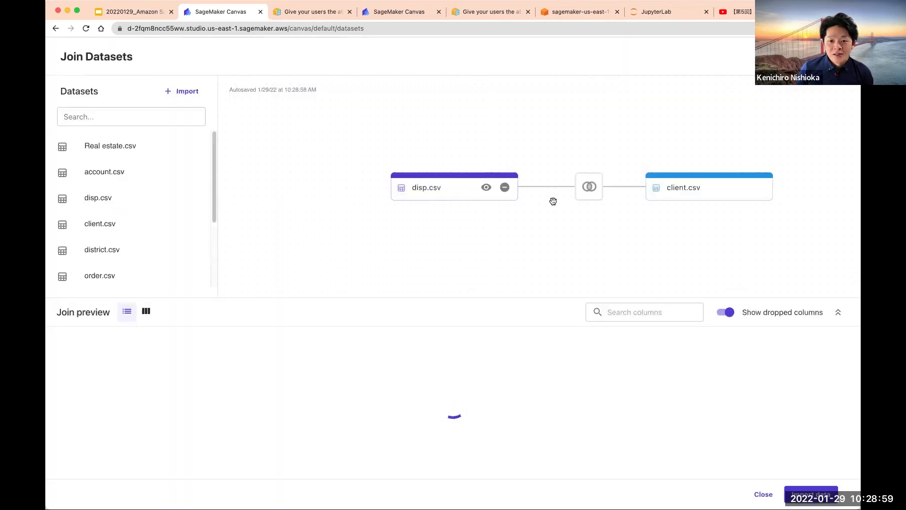
{"action": "left_click", "coordinate": [505, 187]}
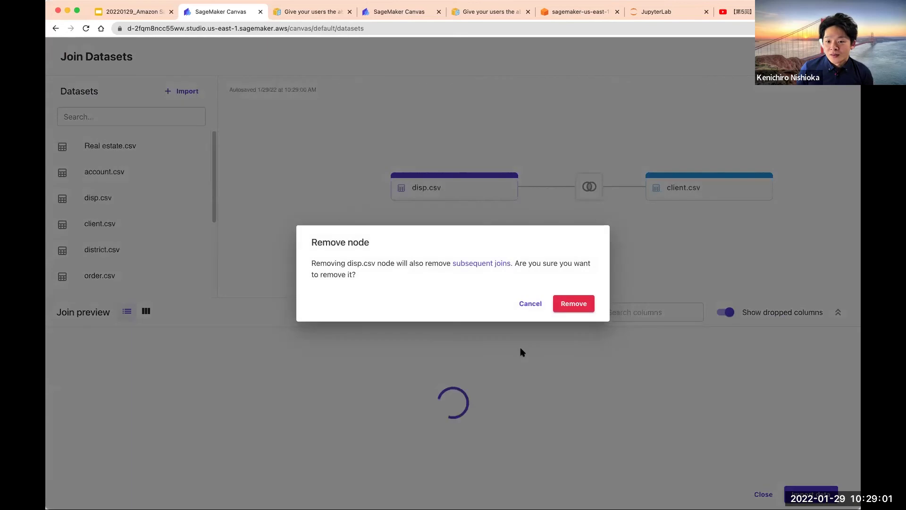
{"action": "left_click", "coordinate": [579, 308]}
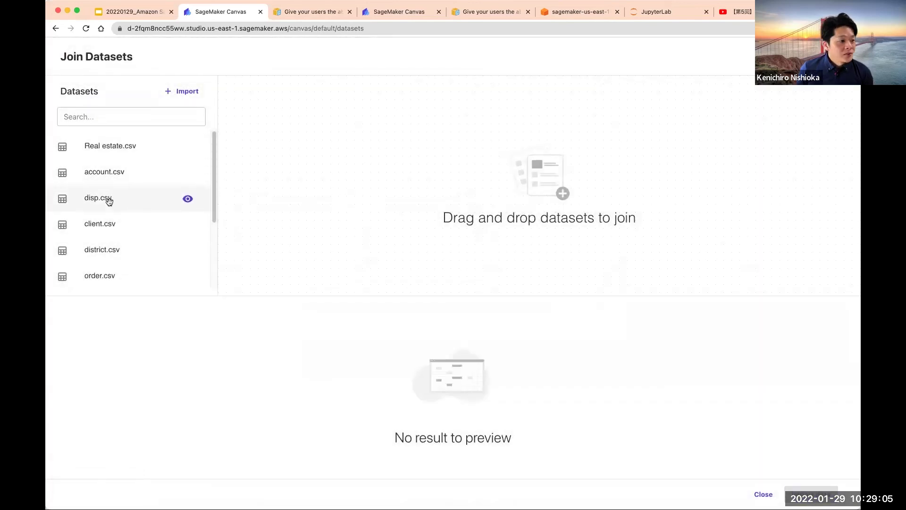
Join disp.csv with account.csv on account_id, trying the Left, Right and Outer types before saving it as an Inner join.
{"action": "left_click_drag", "start_coordinate": [109, 203], "coordinate": [420, 197]}
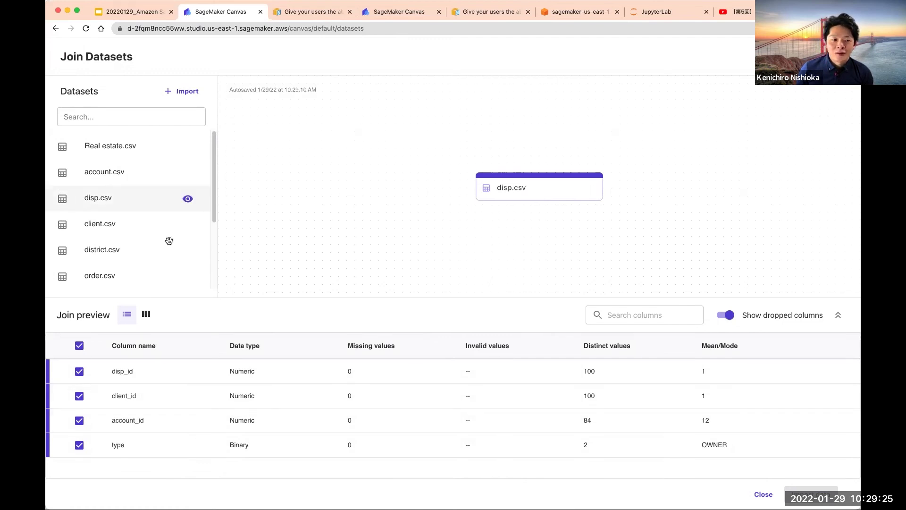
{"action": "left_click_drag", "start_coordinate": [114, 173], "coordinate": [673, 190]}
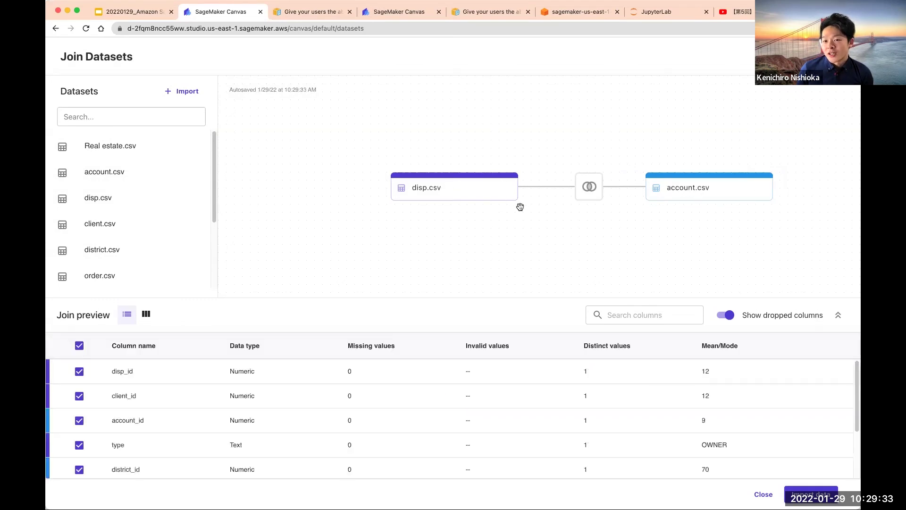
{"action": "left_click", "coordinate": [590, 187]}
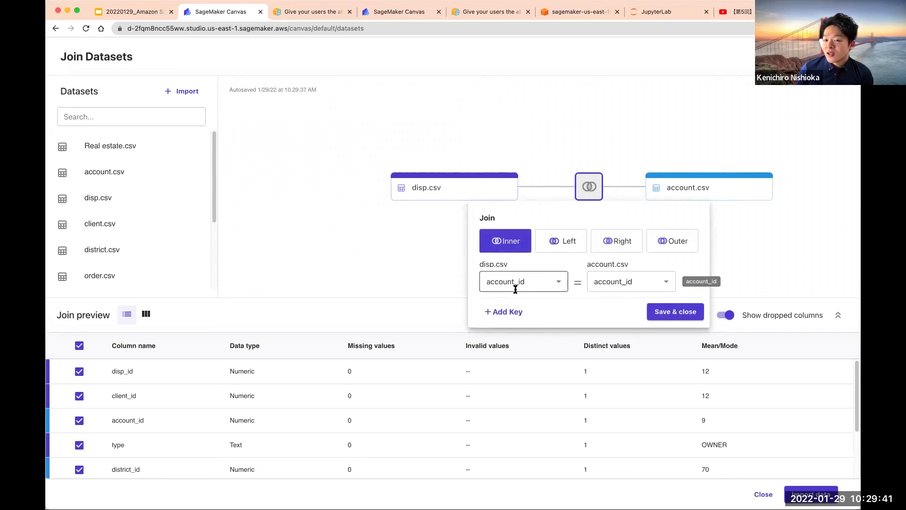
{"action": "left_click", "coordinate": [574, 247]}
{"action": "left_click", "coordinate": [615, 243]}
{"action": "left_click", "coordinate": [670, 243]}
{"action": "left_click", "coordinate": [513, 243]}
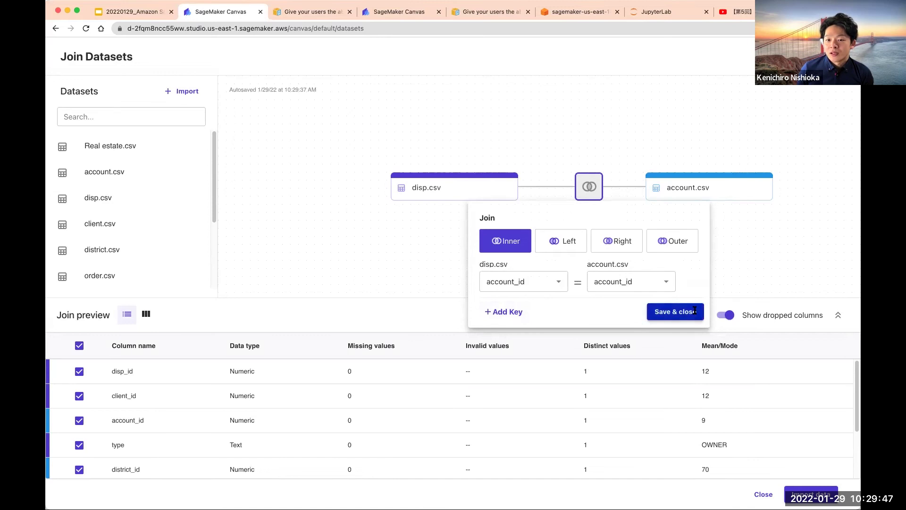
{"action": "left_click", "coordinate": [675, 311]}
Add client.csv to the join with disp.csv and inspect the settings of both joins.
{"action": "left_click_drag", "start_coordinate": [105, 230], "coordinate": [472, 234]}
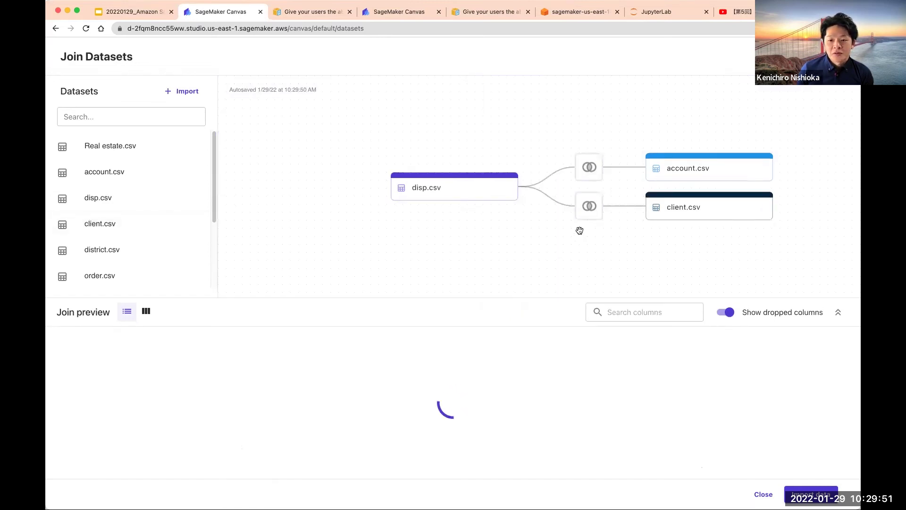
{"action": "mouse_move", "coordinate": [503, 198]}
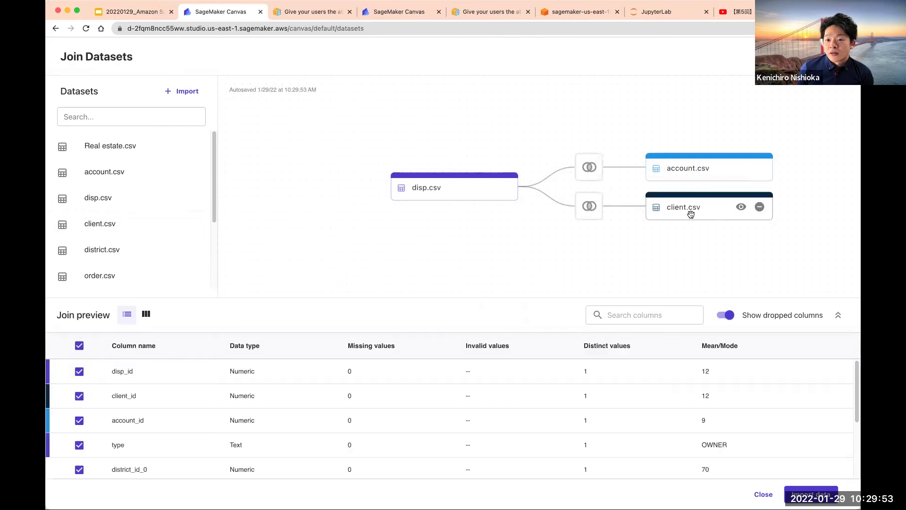
{"action": "mouse_move", "coordinate": [696, 198]}
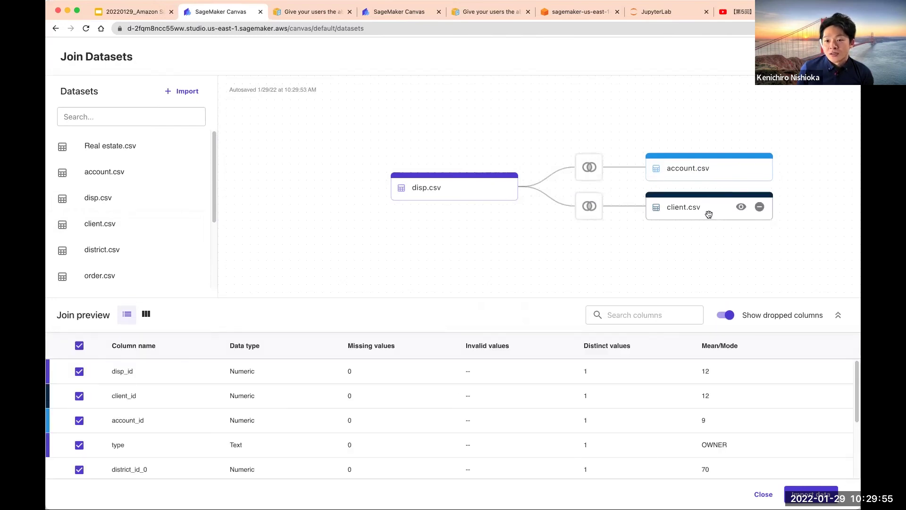
{"action": "left_click", "coordinate": [590, 210]}
{"action": "left_click", "coordinate": [590, 168]}
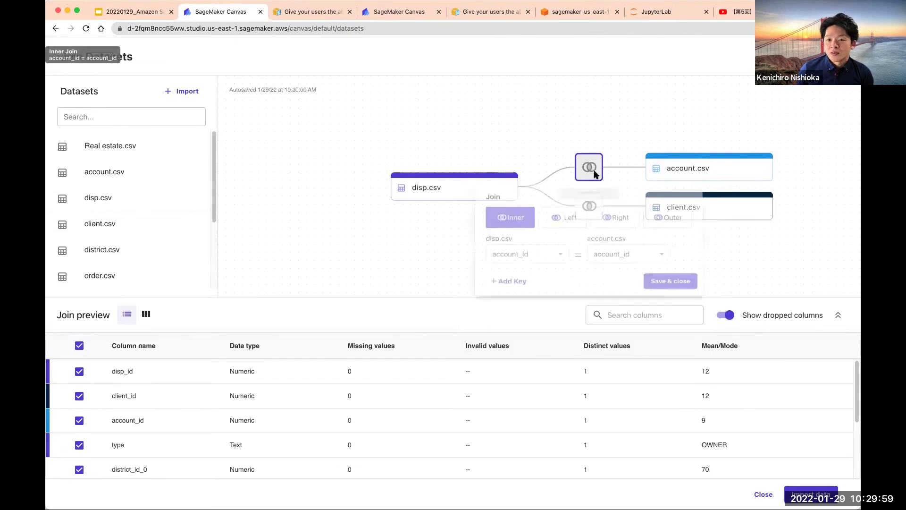
{"action": "left_click", "coordinate": [780, 254]}
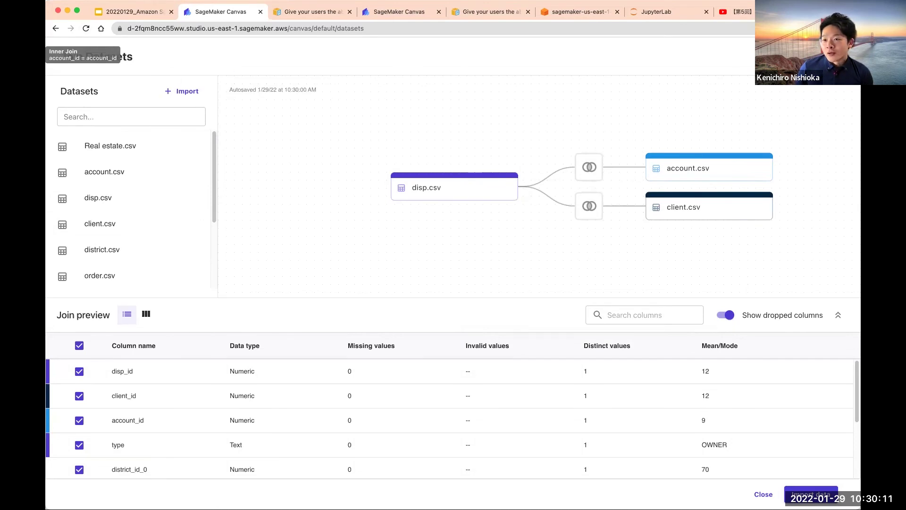
Leave the join editor and switch to the Google Slides presentation, advancing to the slide with impressions of using Amazon SageMaker Canvas.
{"action": "key", "text": "Escape"}
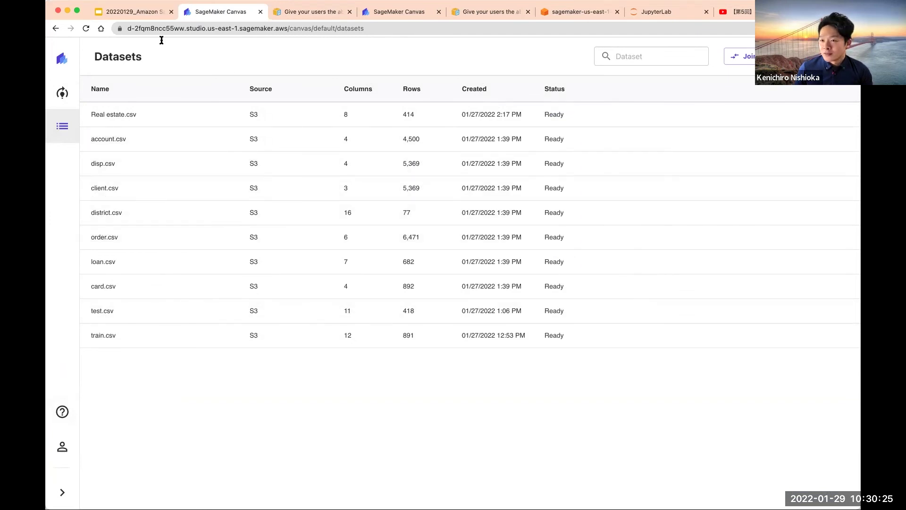
{"action": "left_click", "coordinate": [141, 15]}
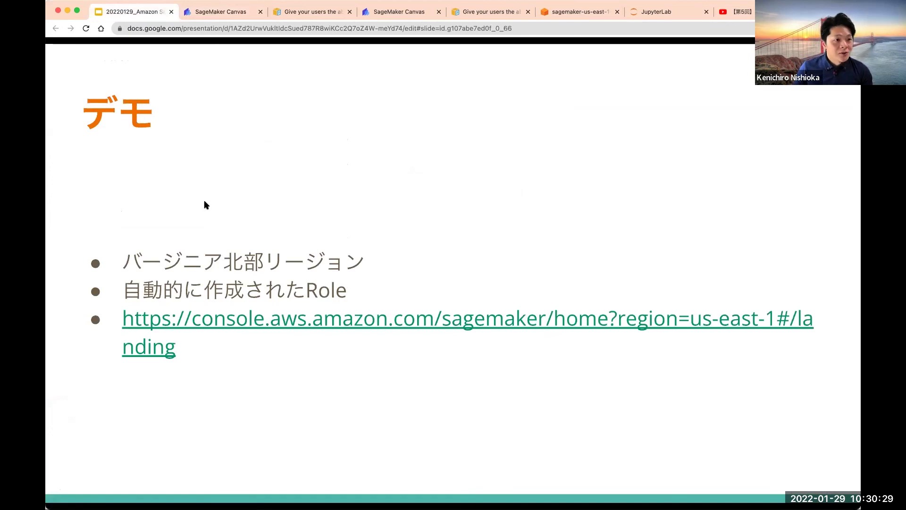
{"action": "key", "text": "Right"}
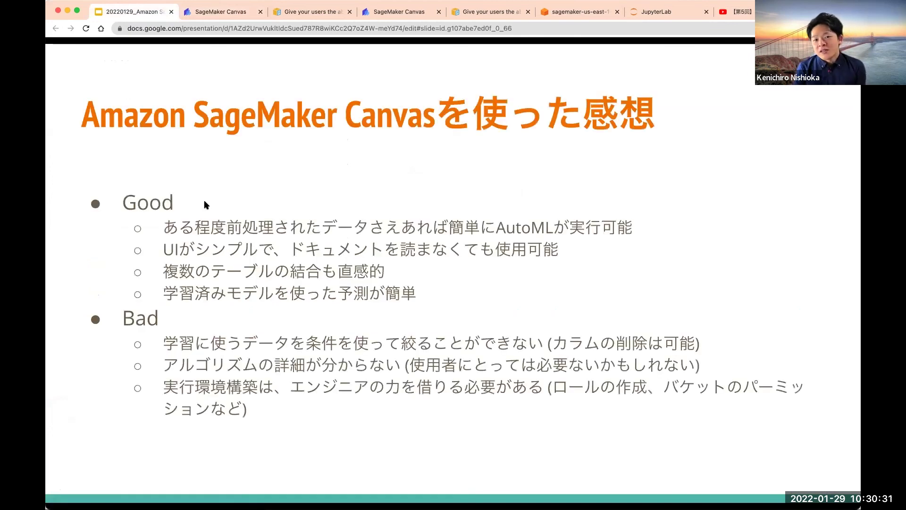